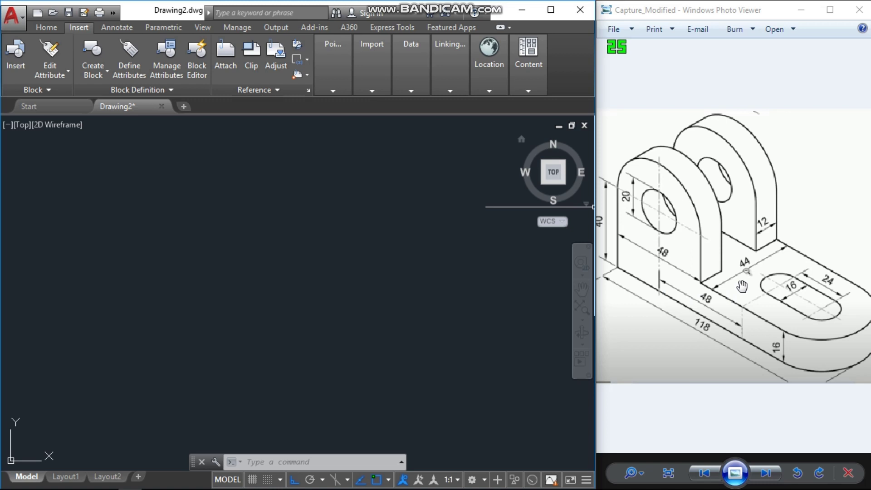
Draw a rectangle 111 long and 44 wide in the top view as the base outline.
key(Escape)
key(Escape)
key(Escape)
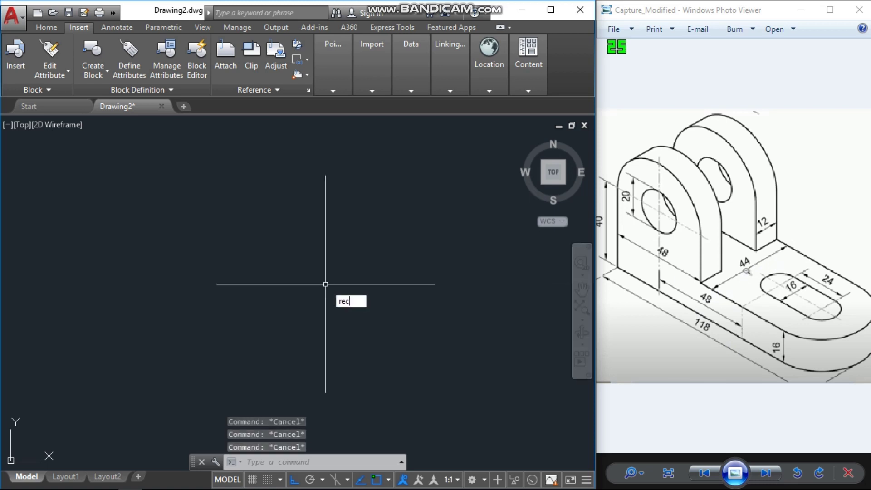
key(Return)
click(201, 226)
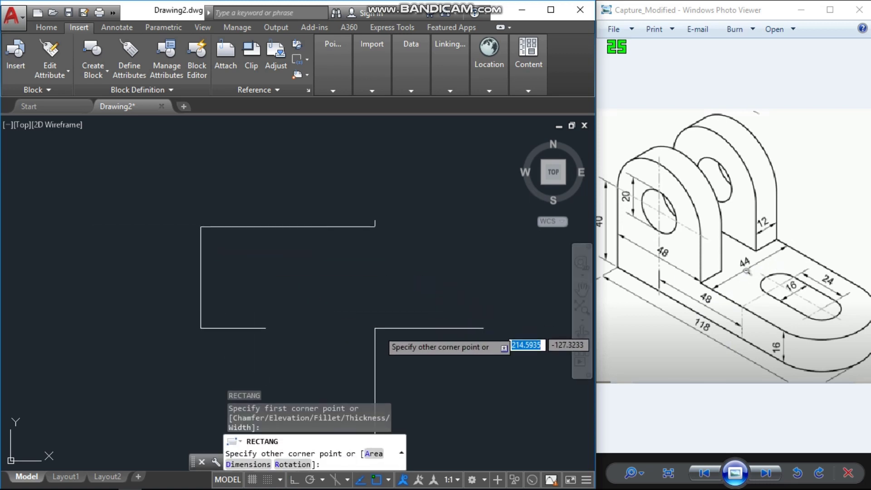
text(111)
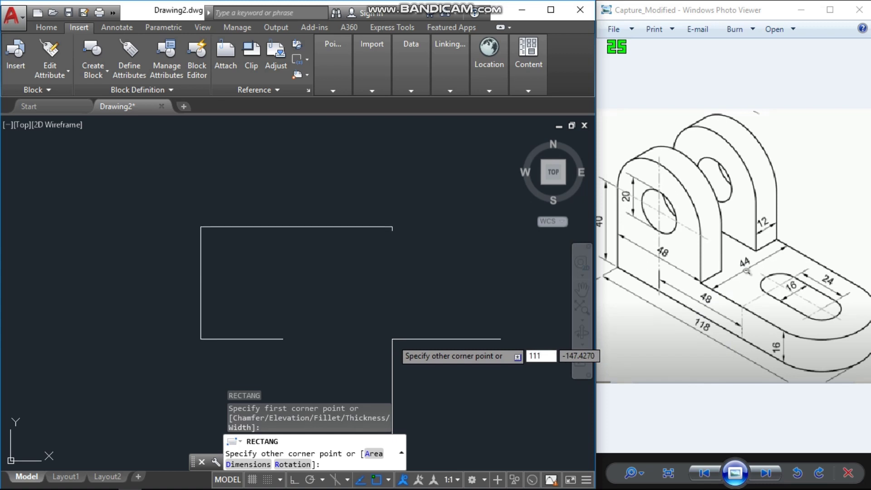
key(Tab)
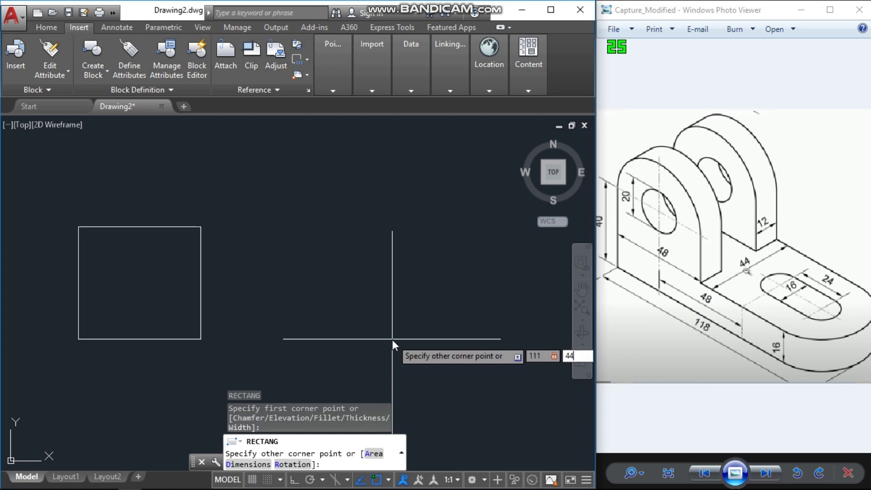
key(Return)
key(Escape)
key(Escape)
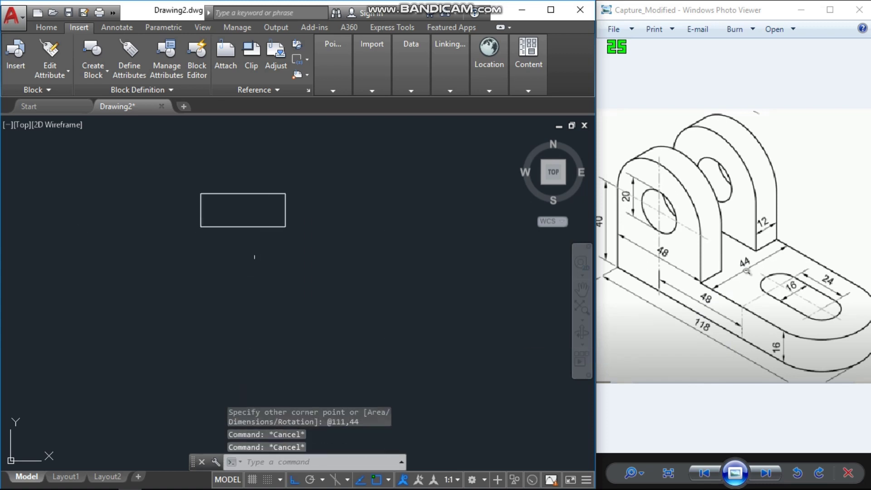
Extrude the rectangle to a height of 16 to form the base block.
scroll(254, 189, up, 3)
middle_drag(278, 220, 230, 262)
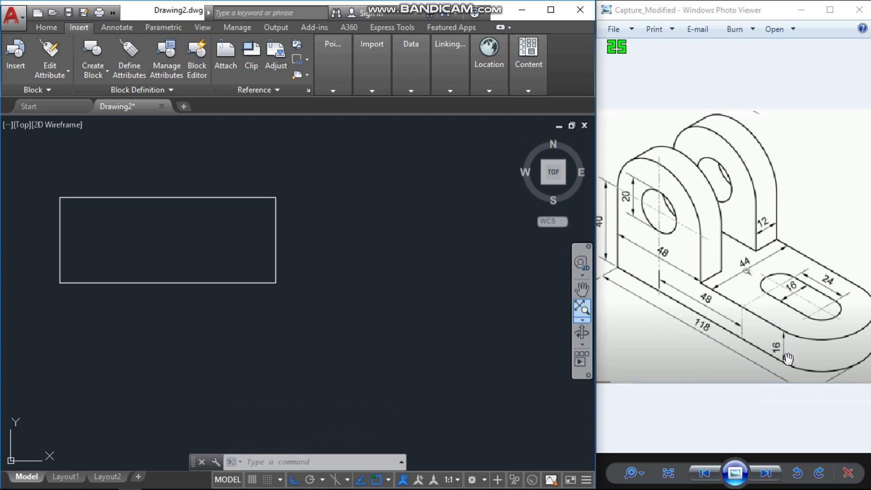
key(Escape)
key(Escape)
key(Escape)
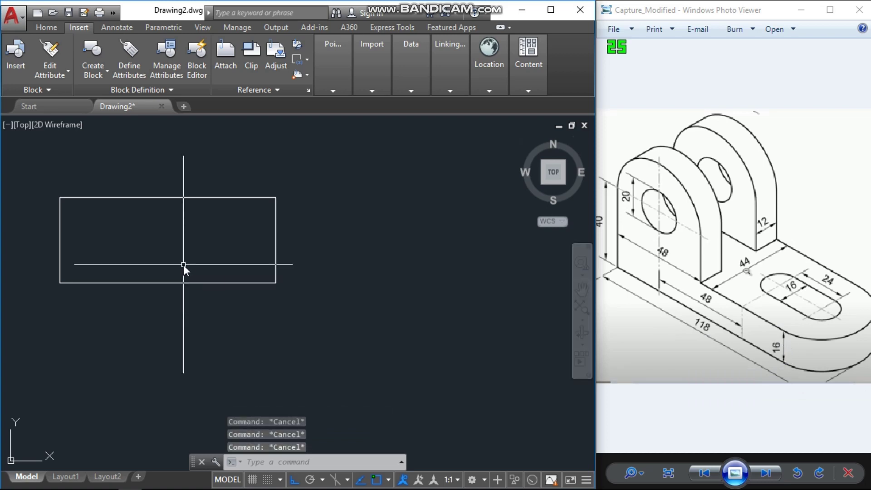
text(ext)
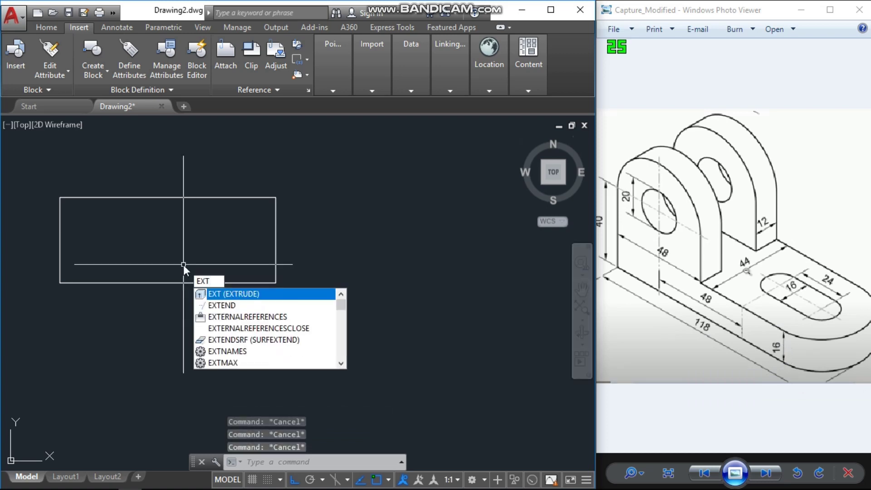
key(Return)
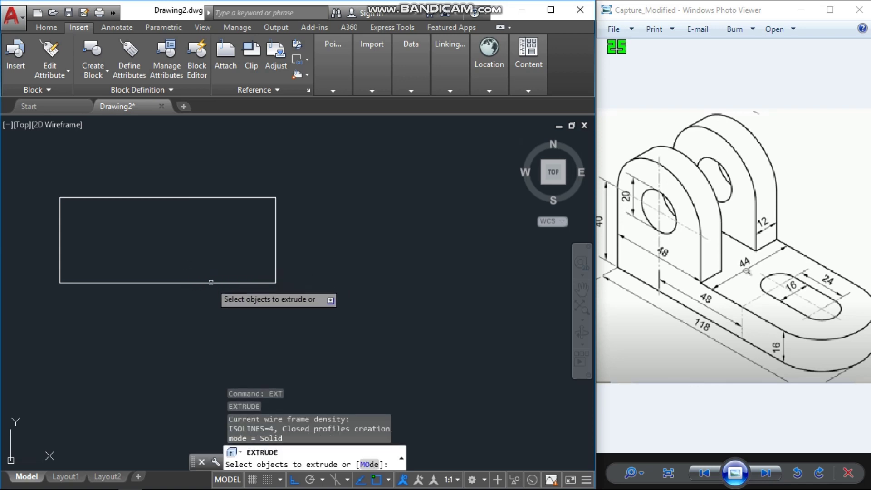
click(211, 282)
key(Return)
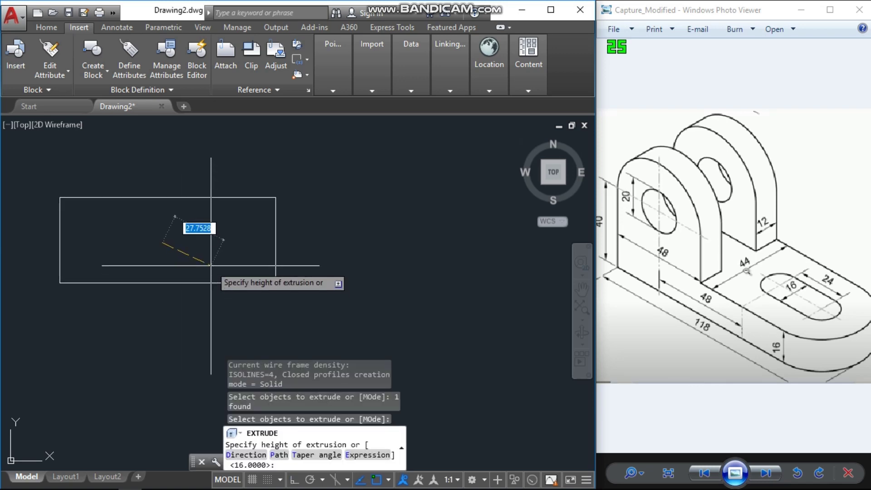
text(16)
key(Return)
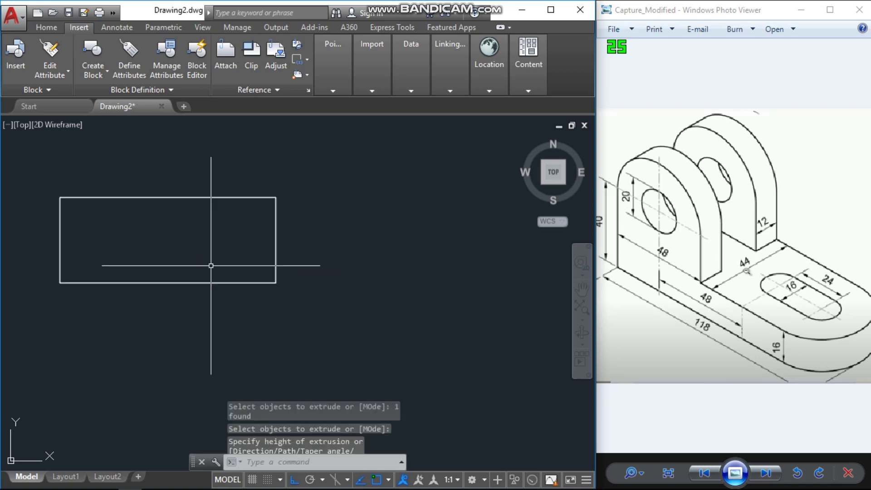
In the SE Isometric view, draw a 22-long line inward along the block from the midpoint of its top face's short front edge.
click(564, 183)
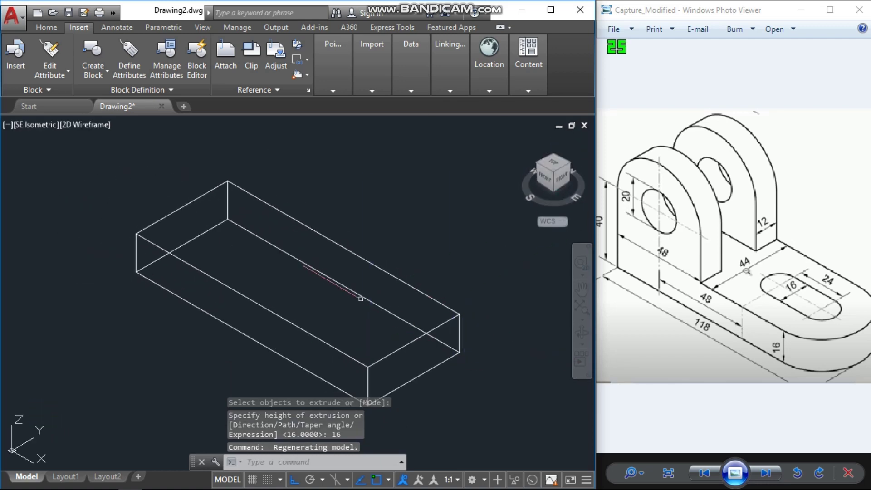
middle_drag(349, 331, 272, 305)
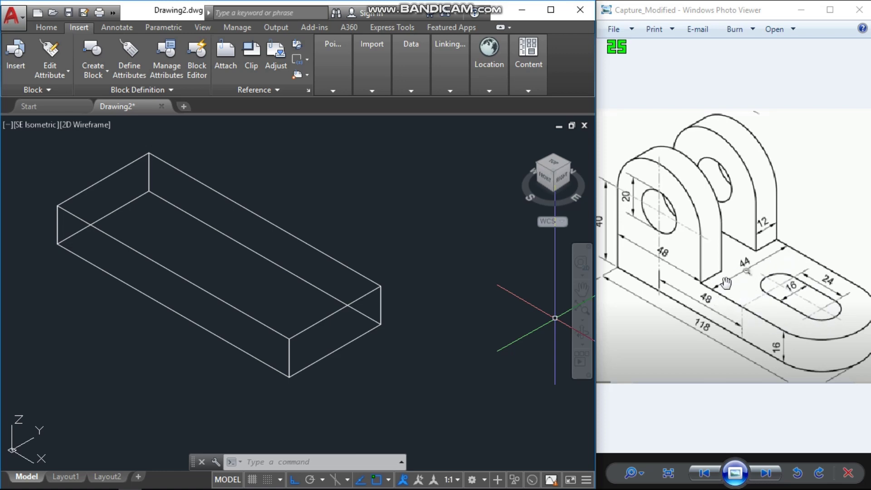
key(Escape)
key(Escape)
key(Escape)
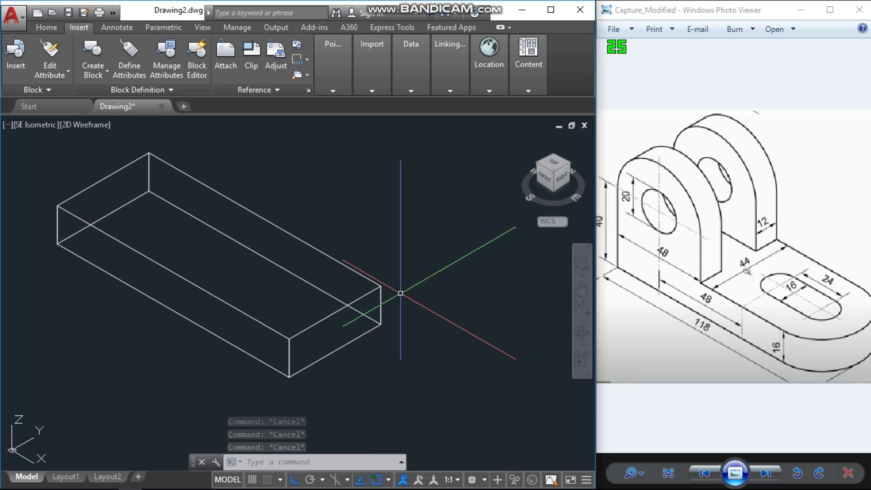
text(l)
key(Return)
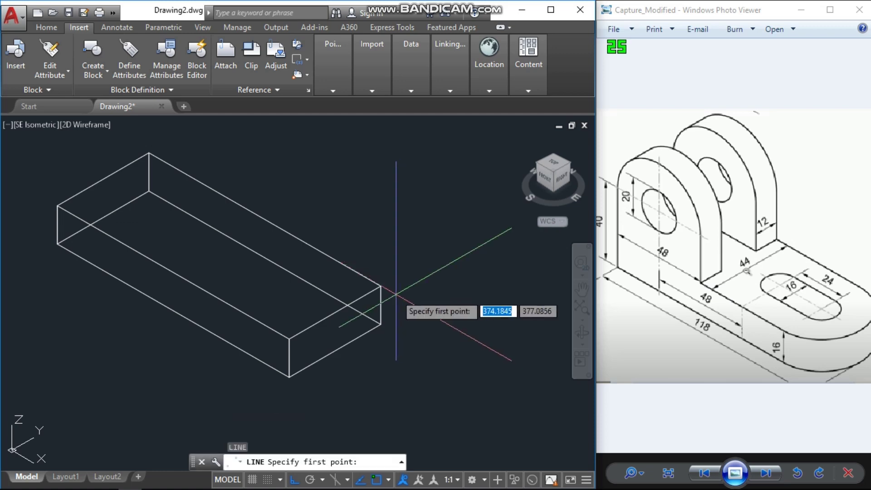
click(335, 312)
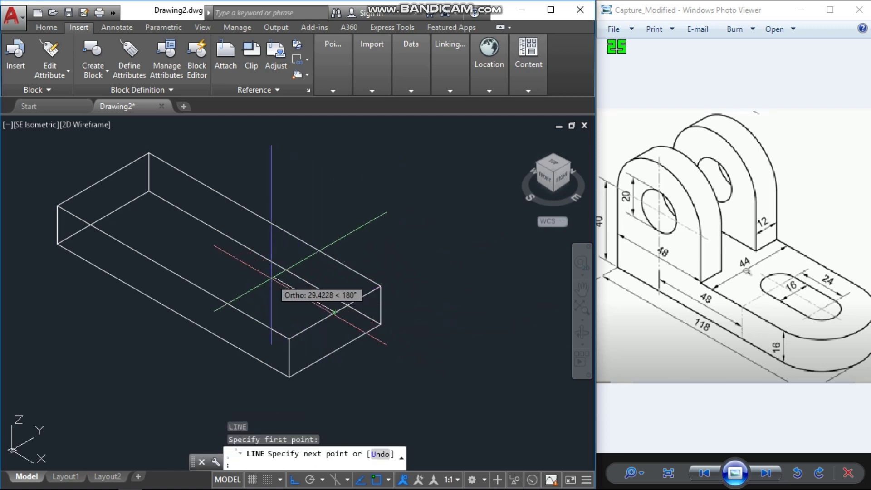
text(2)
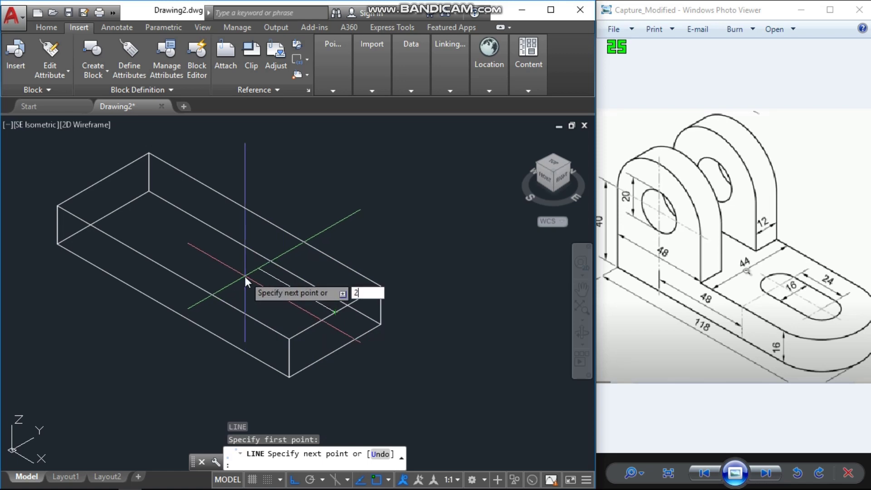
text(2)
key(Return)
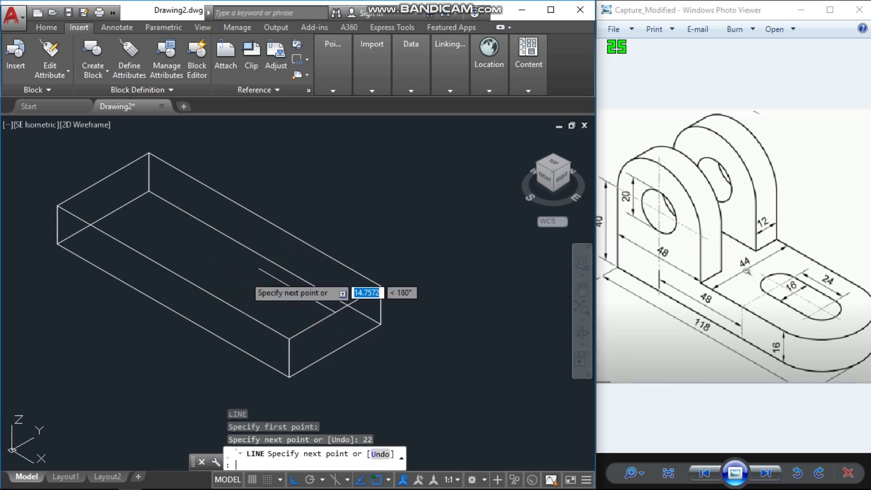
key(Return)
Draw a circle of radius 22 on the top face, centred on the inner end of the construction line.
key(Return)
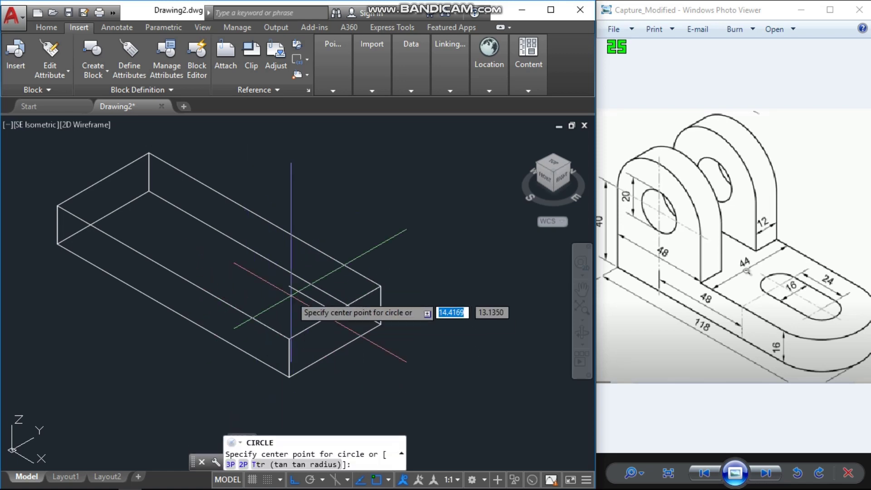
click(288, 285)
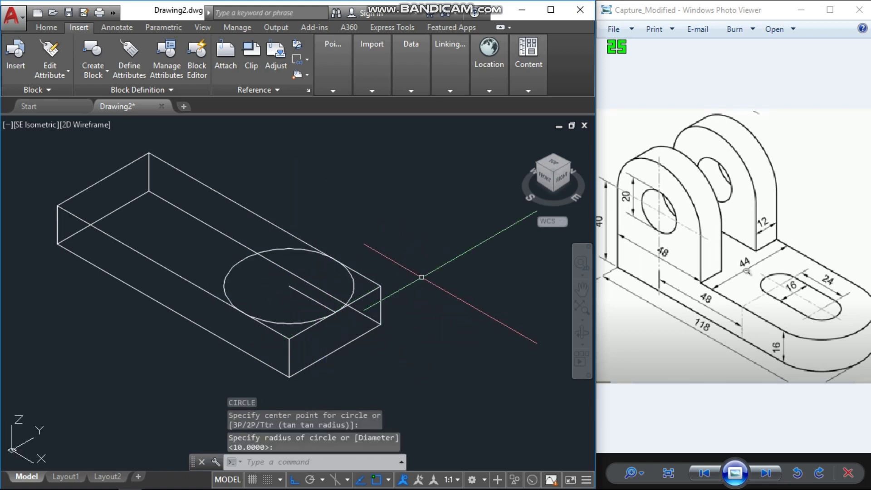
key(Escape)
key(Escape)
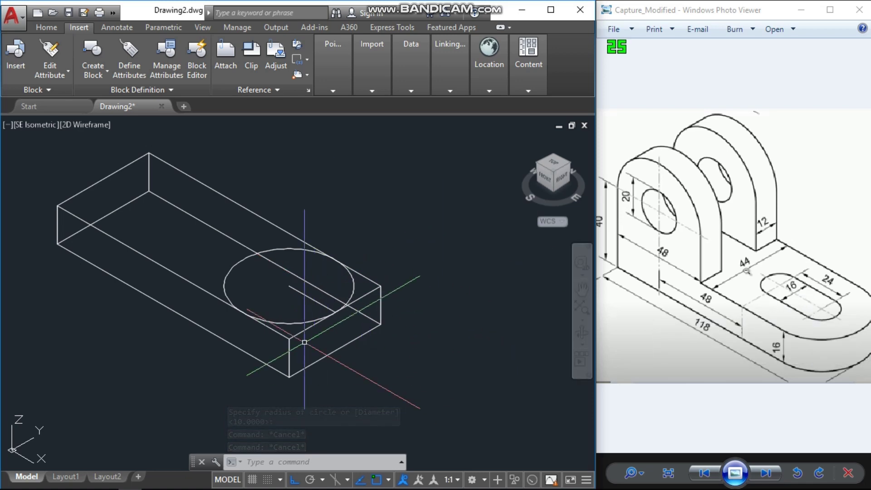
Draw a concentric circle of radius 8 at the inner end of the construction line.
key(Escape)
text(c)
key(Return)
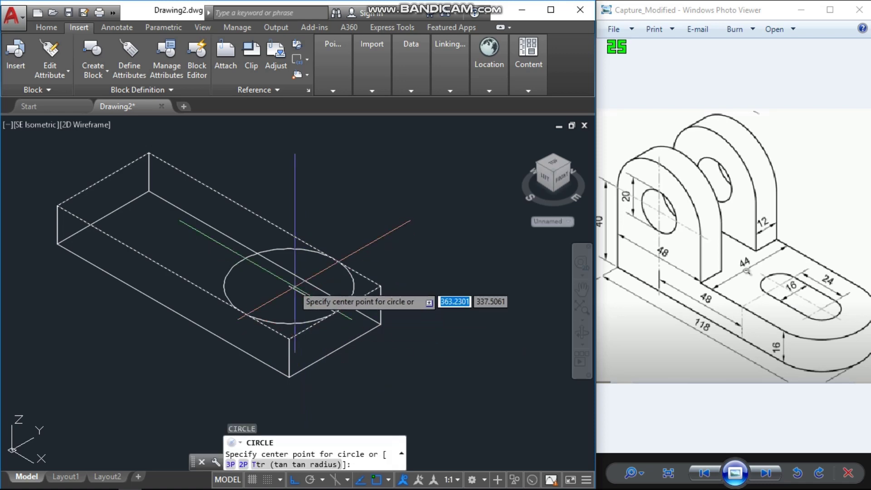
click(289, 285)
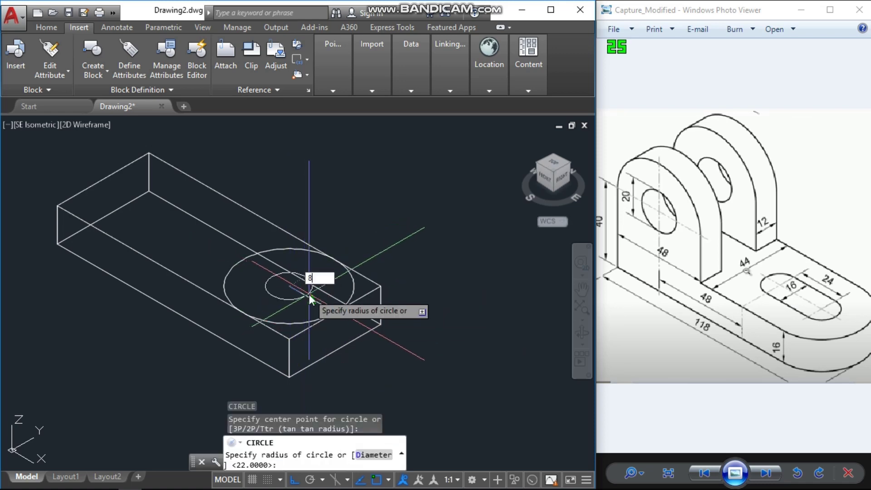
text(8)
key(Return)
key(Escape)
key(Escape)
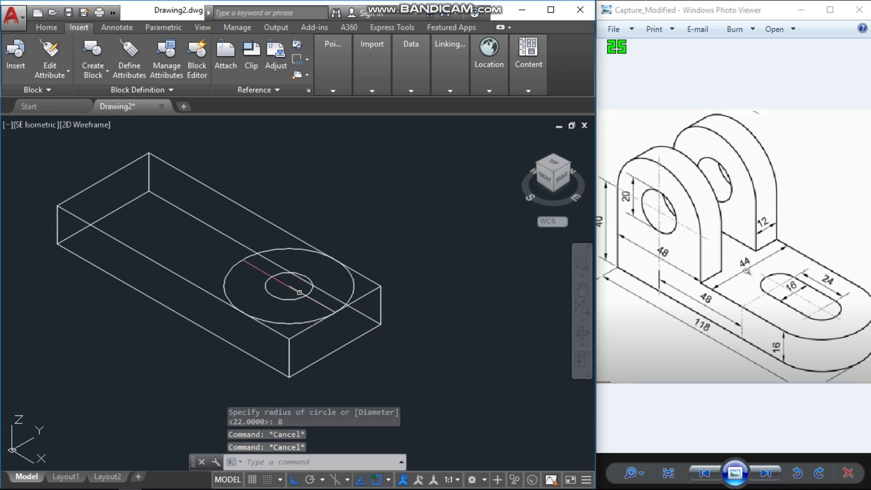
Erase the construction line from the top face and set the visual style to Realistic.
click(299, 292)
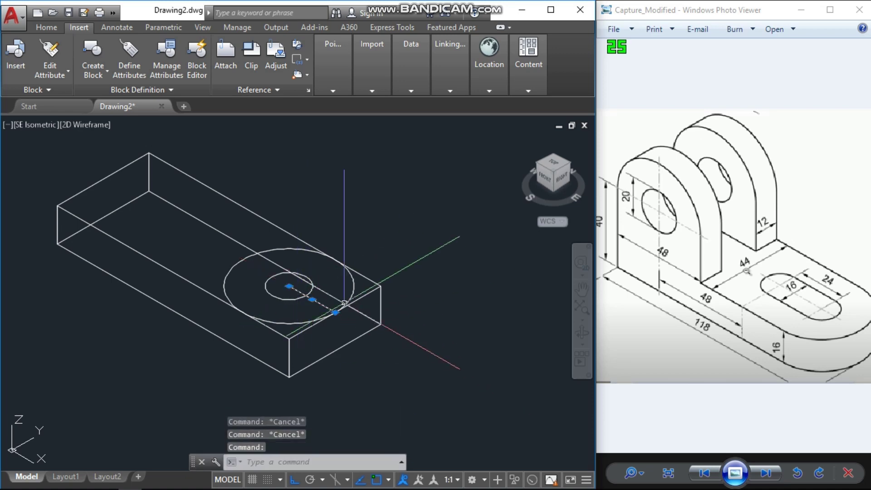
key(Delete)
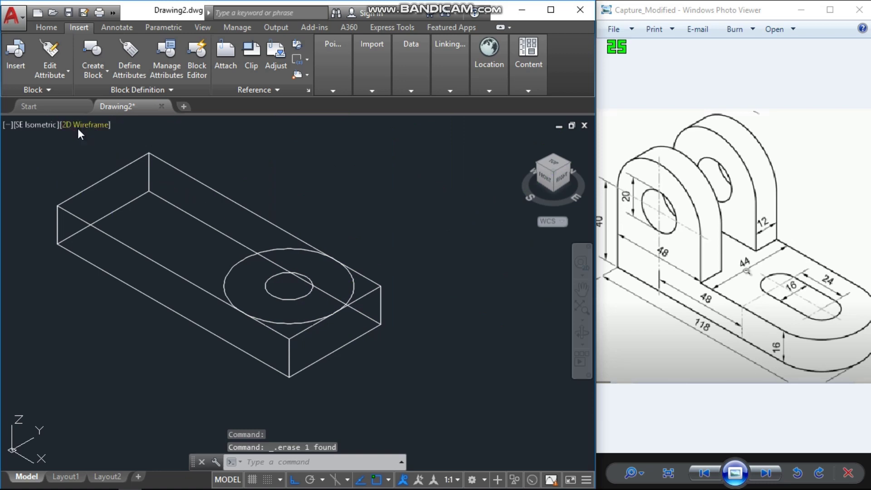
click(77, 125)
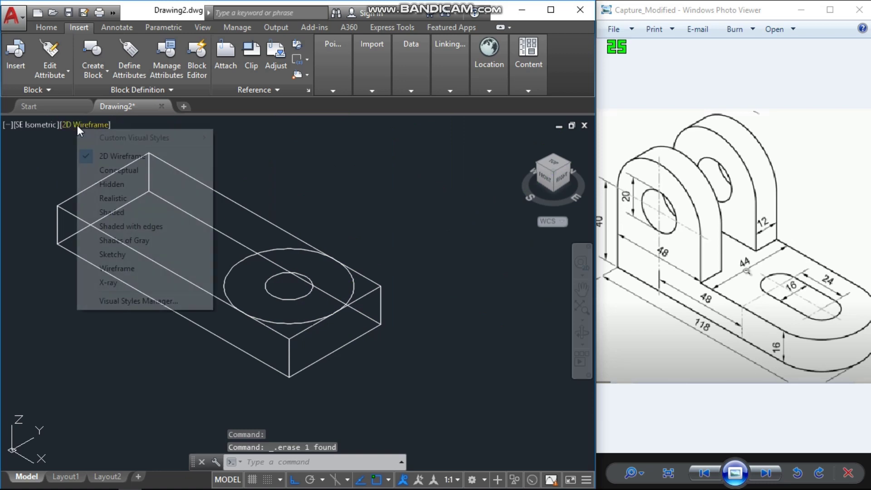
click(135, 200)
Cut away both corners outside the large circle with Presspull, down through the block, to round its end.
key(Escape)
key(Escape)
key(Escape)
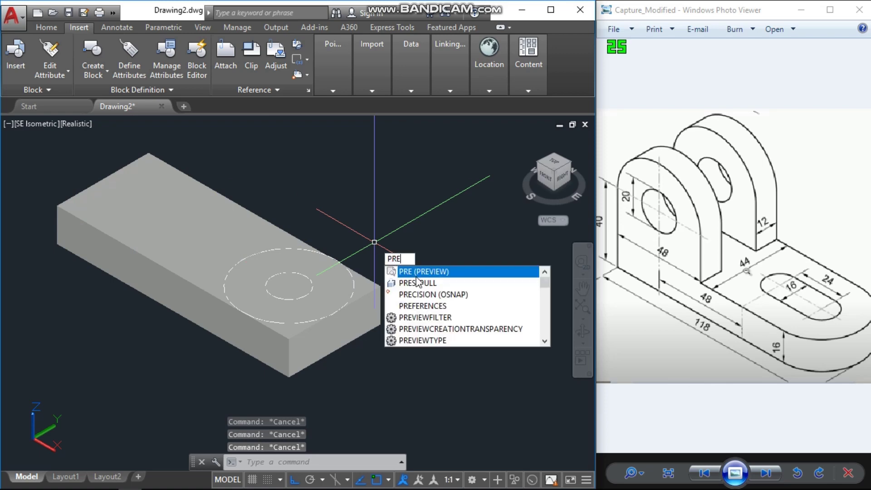
click(418, 282)
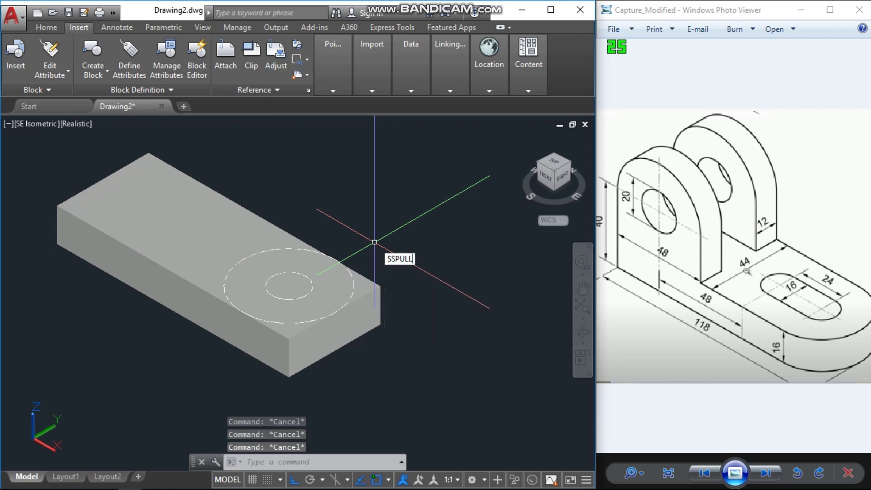
click(365, 284)
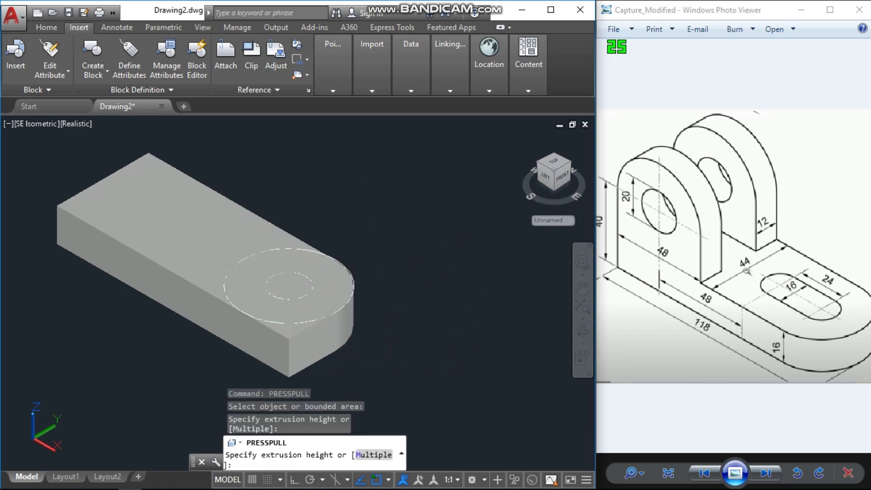
click(286, 332)
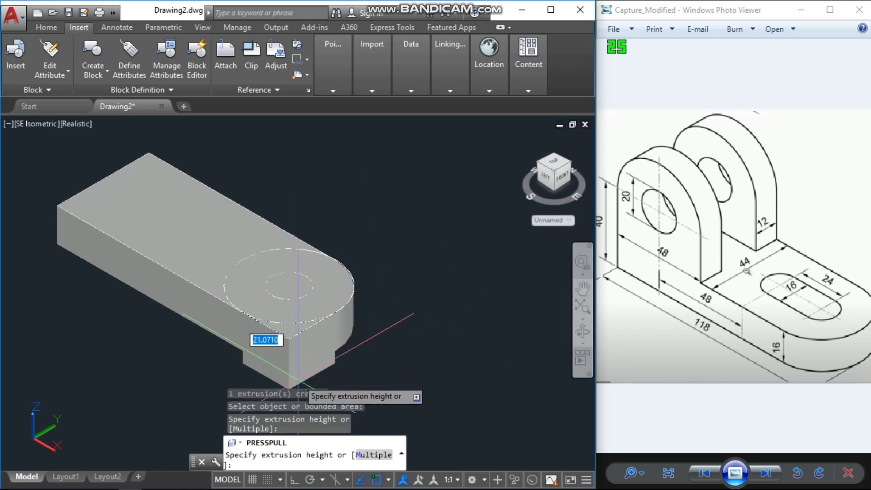
click(353, 390)
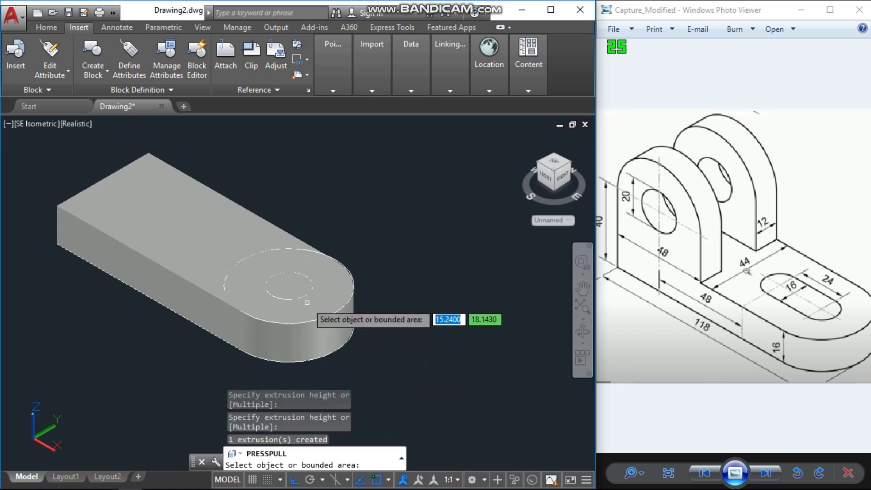
Presspull the small circle down through the base to cut a hole in the rounded end.
click(300, 279)
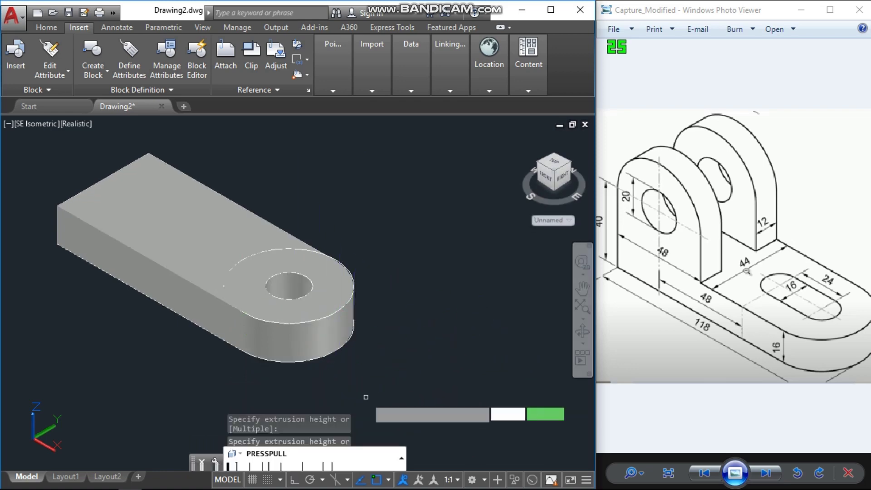
click(366, 396)
key(Escape)
middle_drag(383, 339, 396, 338)
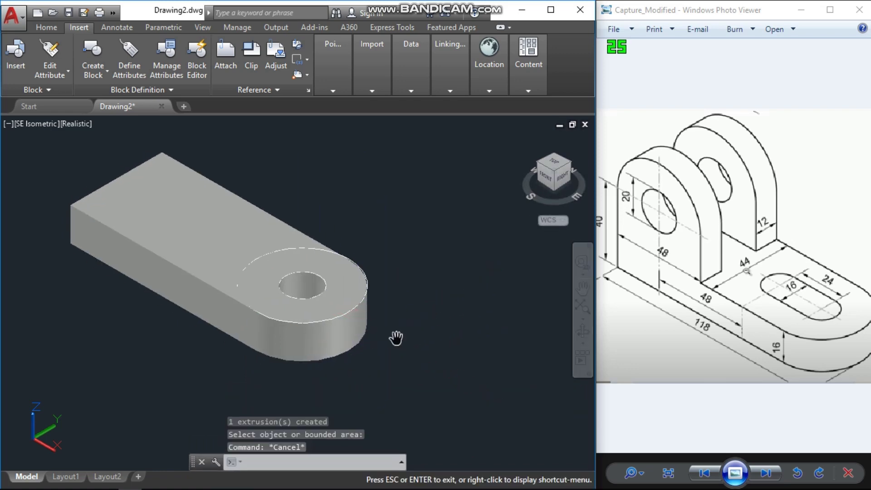
key(Escape)
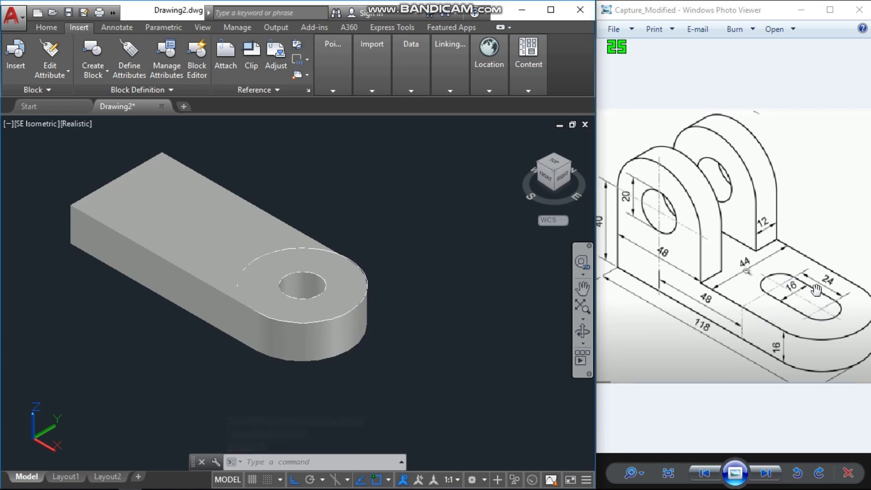
Draw connected lines on the top face: 24 from the hole's edge toward the square end, 16 across, and back to the hole's opposite edge.
key(Escape)
key(Escape)
text(l)
key(Return)
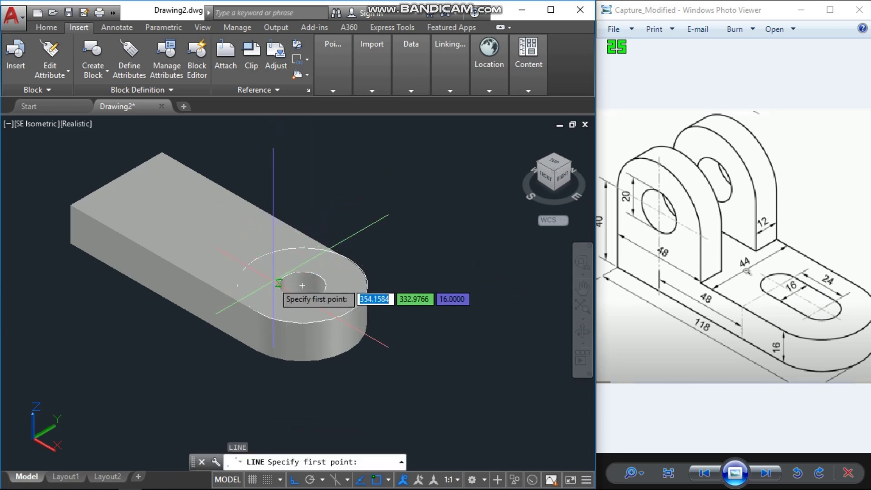
click(279, 283)
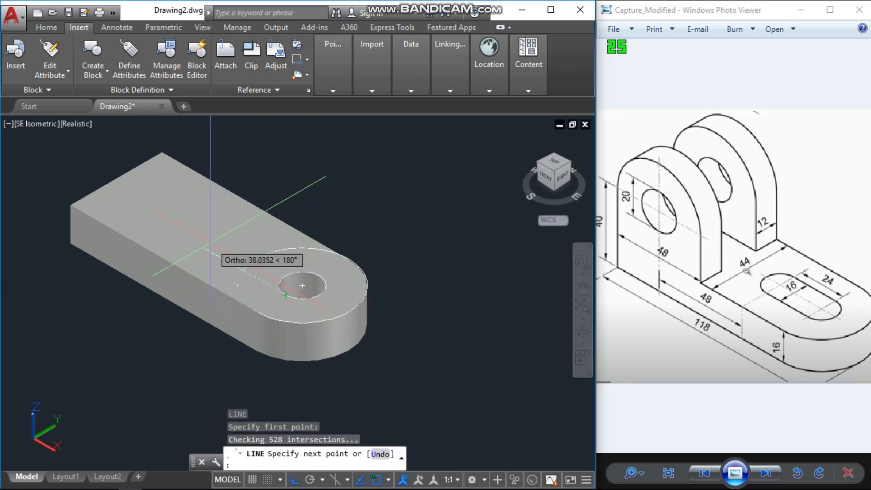
text(24)
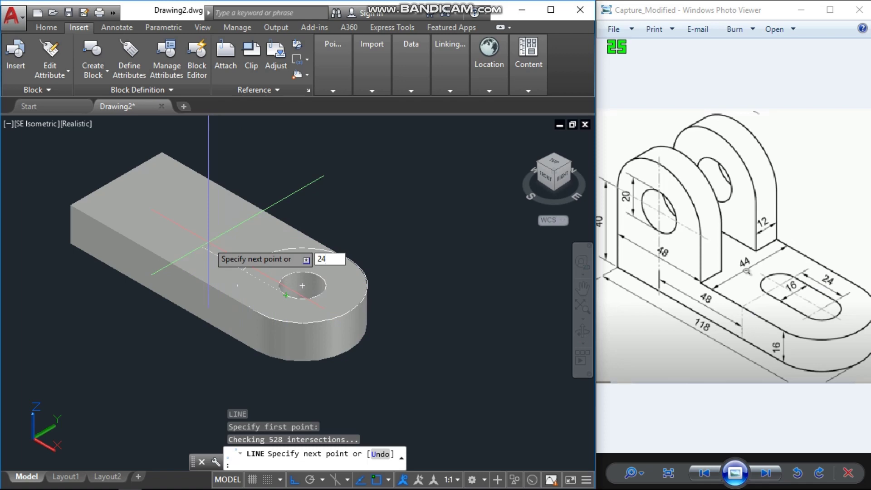
key(Return)
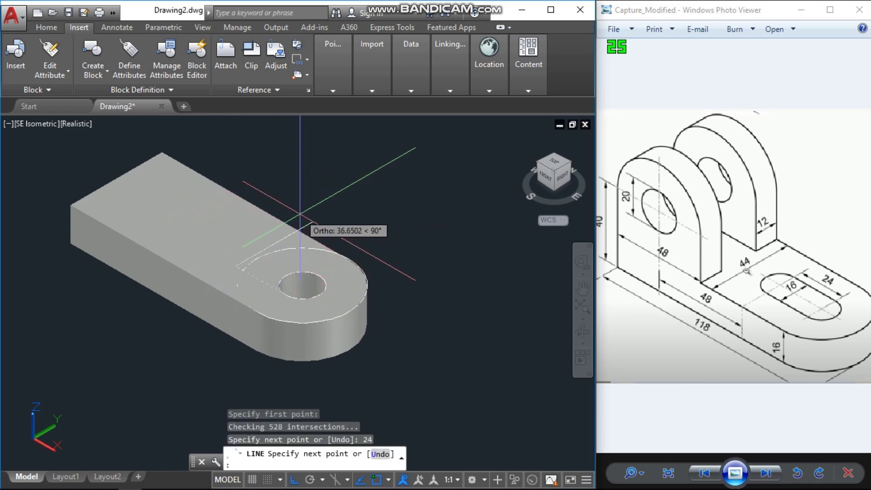
text(16)
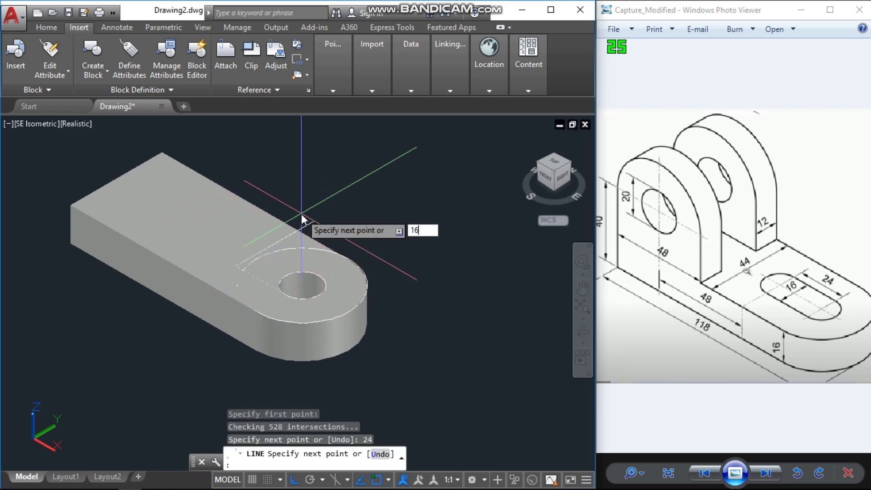
key(Return)
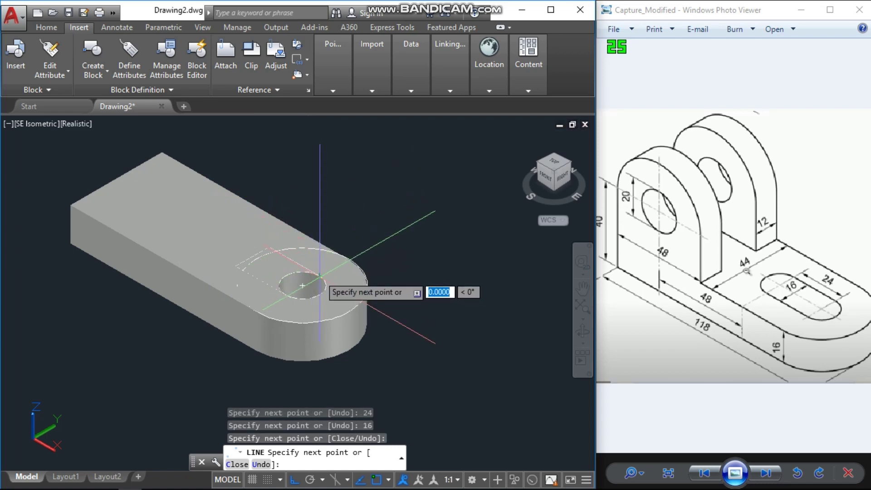
key(Escape)
key(Escape)
Draw a circle of radius 8 centred on the midpoint of the 16-long cross line.
text(c)
key(Return)
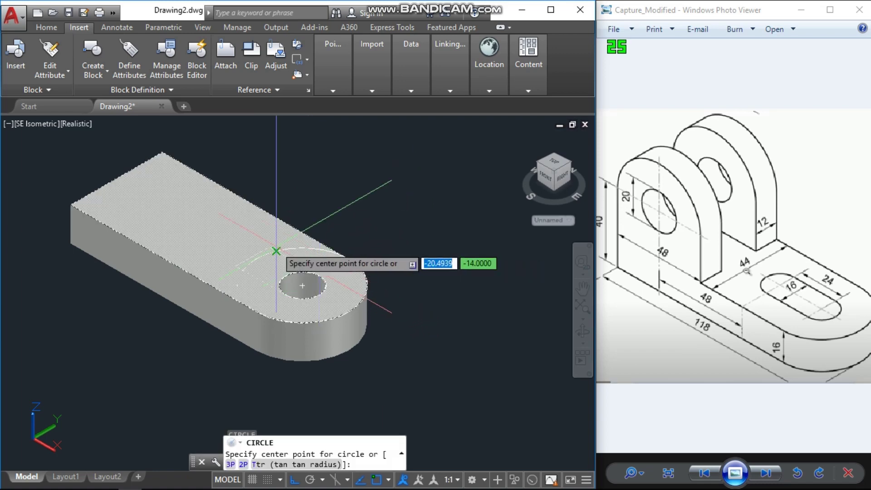
scroll(251, 254, up, 3)
click(251, 261)
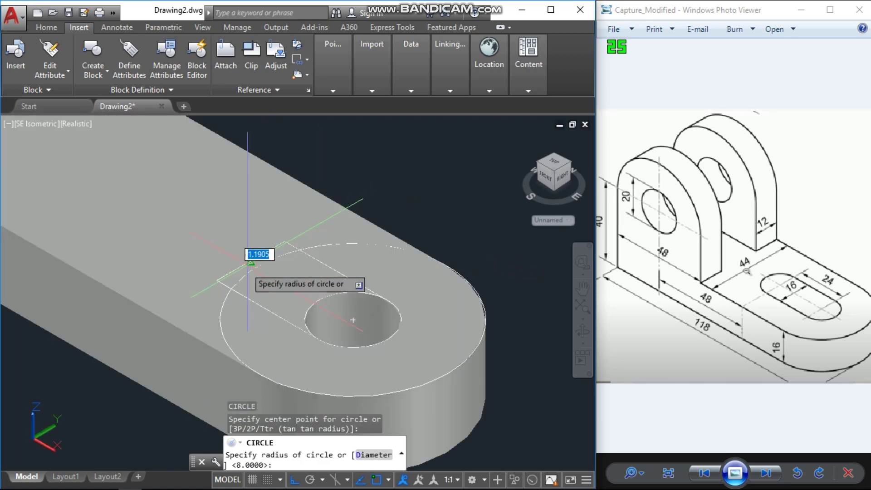
key(Escape)
key(Escape)
key(Escape)
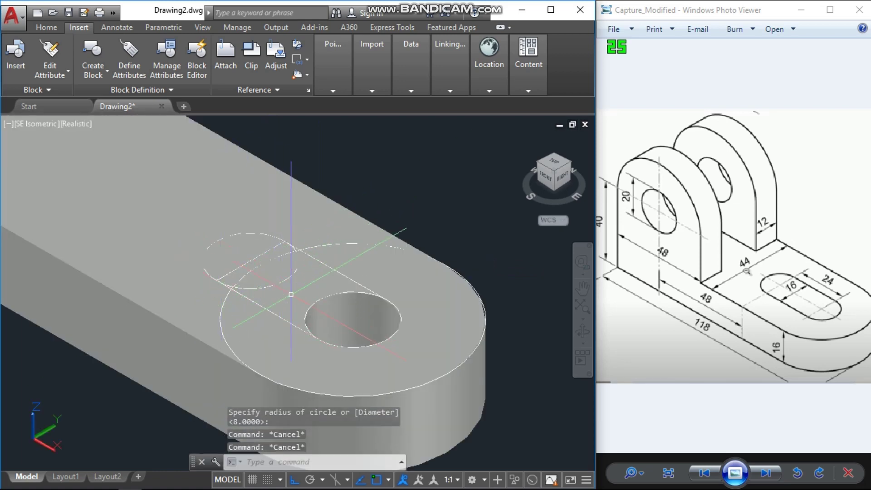
Erase the large circle around the rounded end and the short cross line through the new circle.
middle_drag(279, 274, 250, 263)
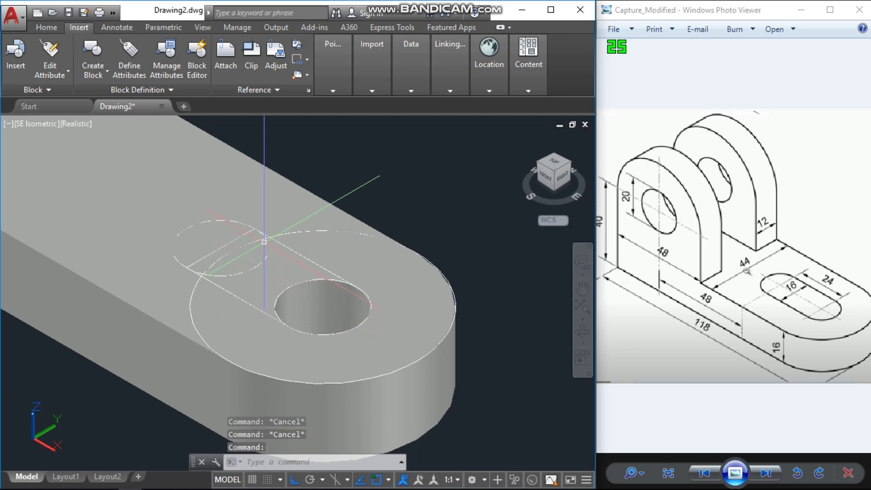
click(252, 240)
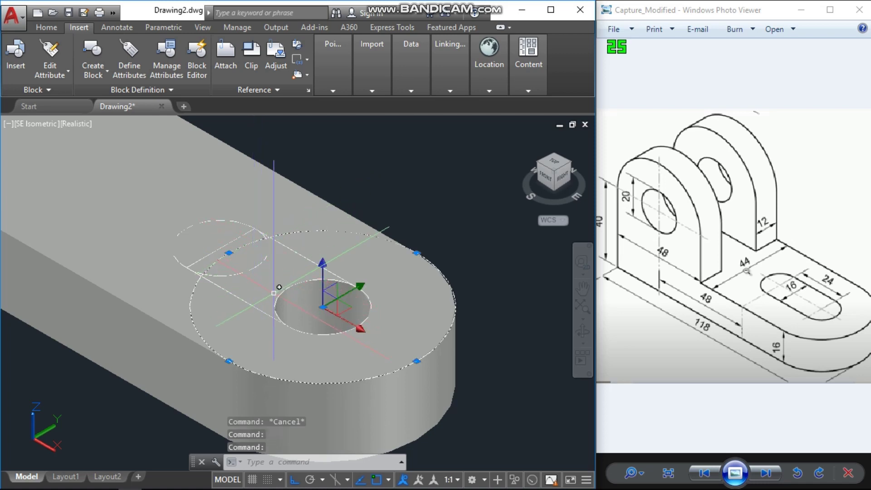
key(Delete)
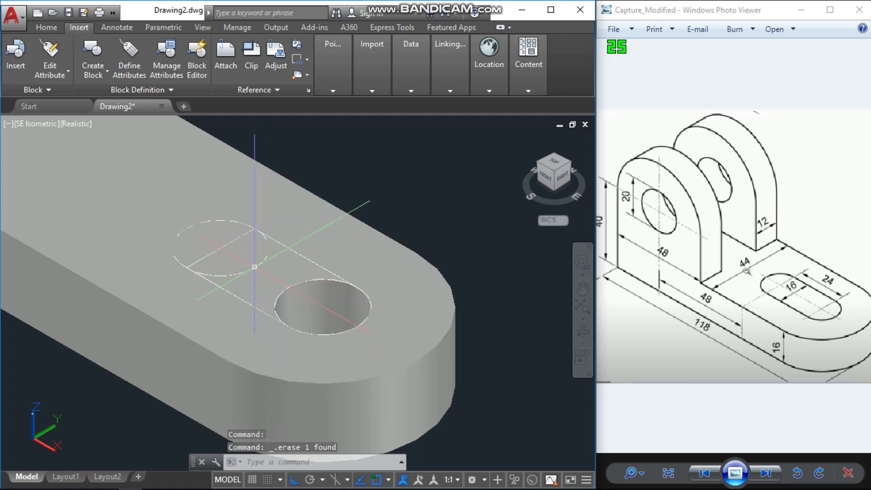
click(267, 276)
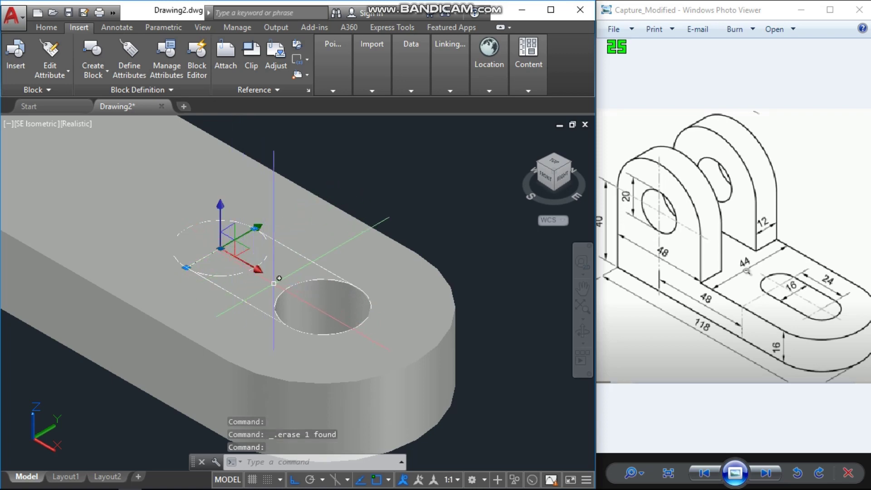
key(Escape)
key(Escape)
key(Escape)
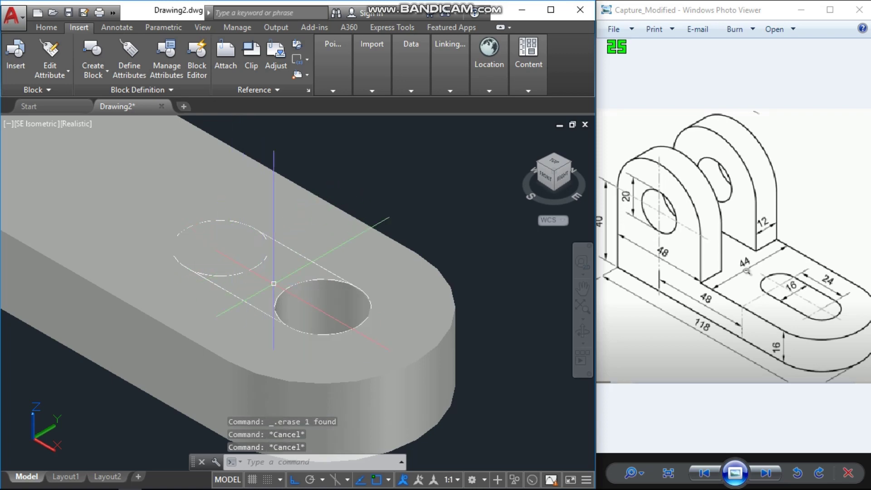
Trim the inner half of the new circle between the two parallel lines, leaving the slot's rounded outline.
key(Return)
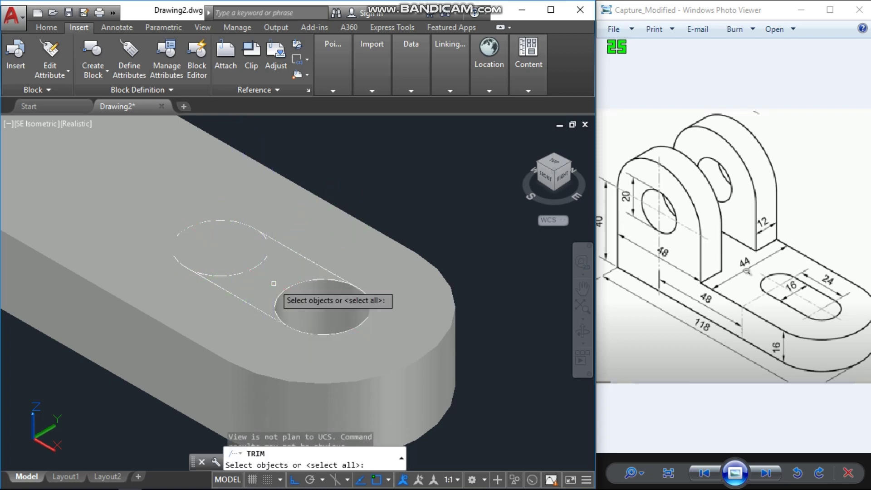
key(Return)
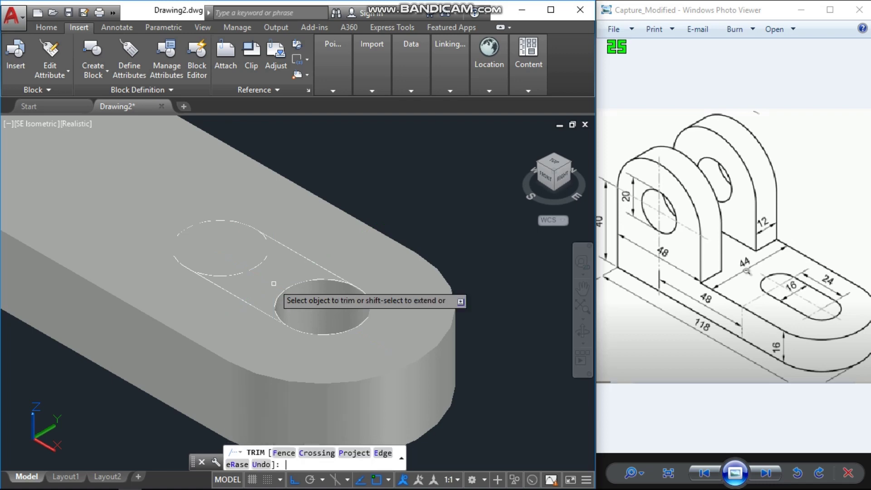
click(256, 268)
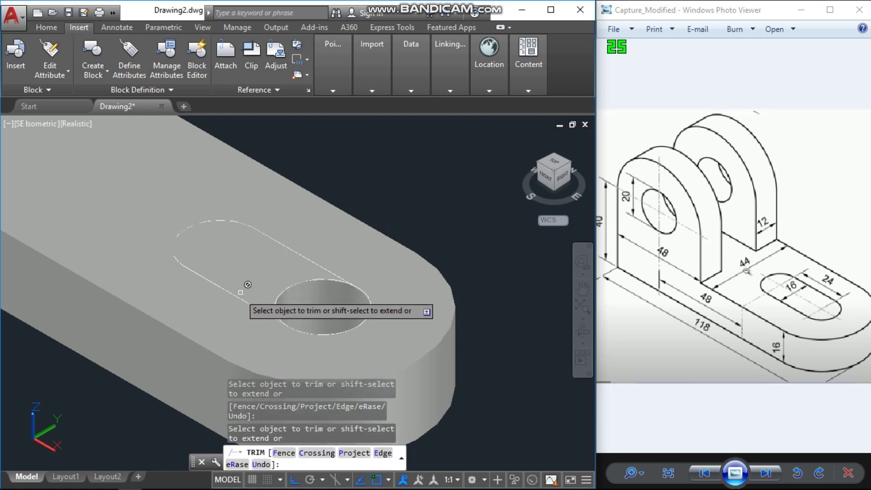
key(Escape)
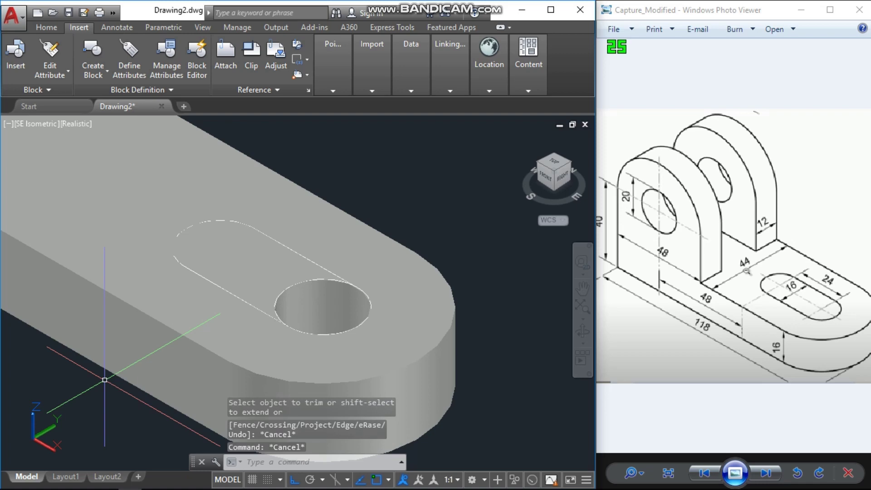
Presspull the area between the slot outline and the hole down through the base to complete the slot.
text(PRE)
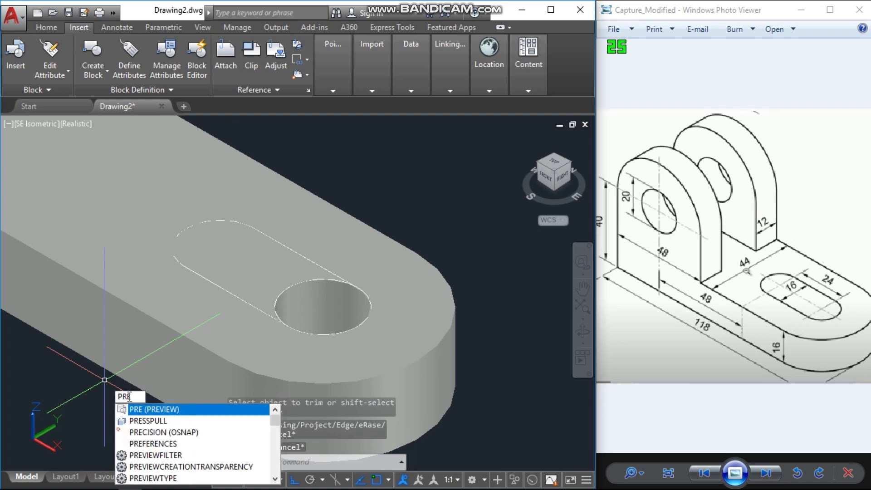
click(145, 422)
scroll(208, 356, down, 3)
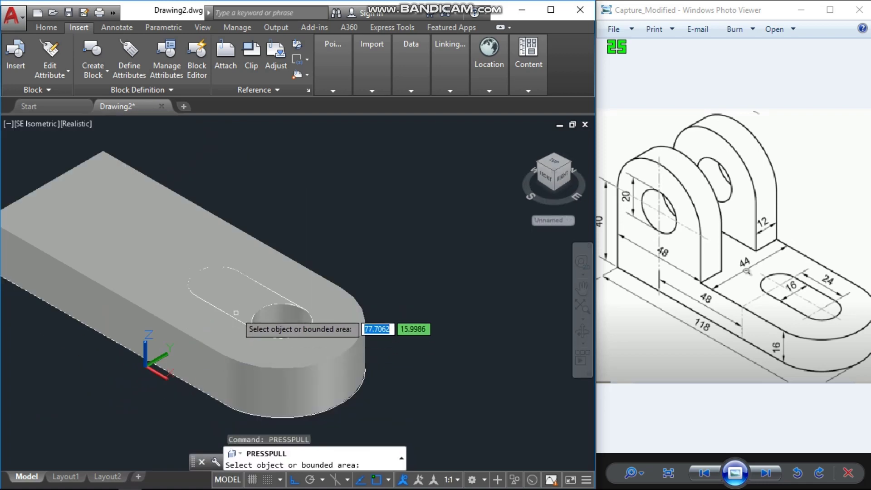
click(238, 299)
click(116, 411)
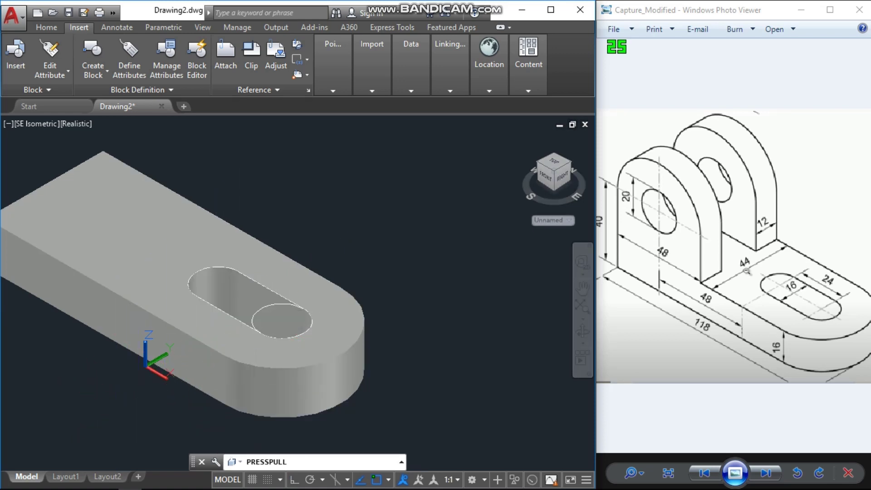
key(Escape)
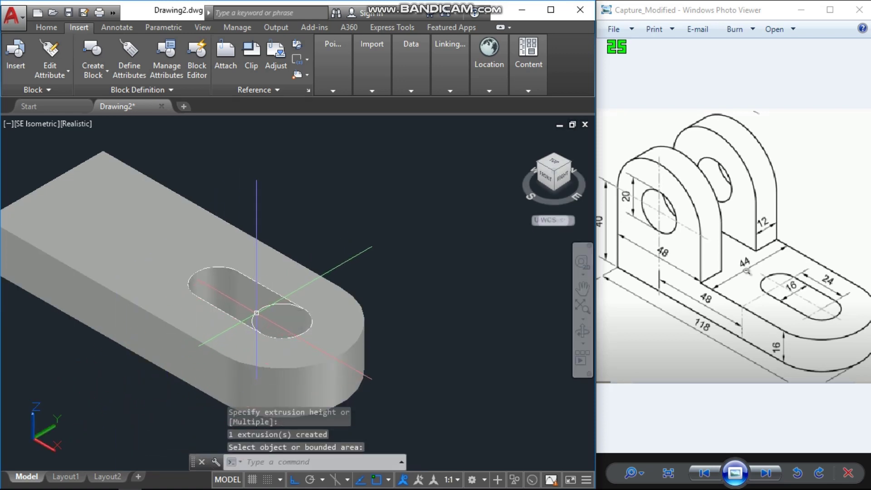
key(Escape)
Erase the leftover small circle and the front straight line from the slot's edge.
click(252, 321)
key(Delete)
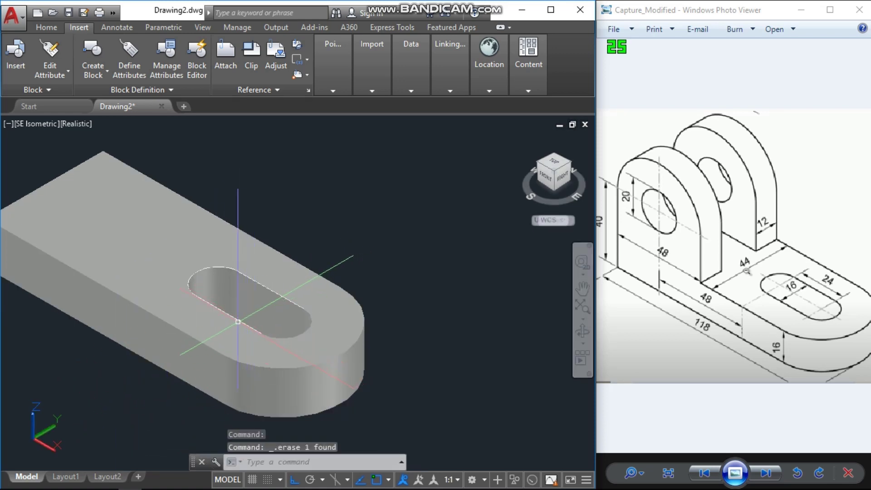
click(240, 320)
key(Escape)
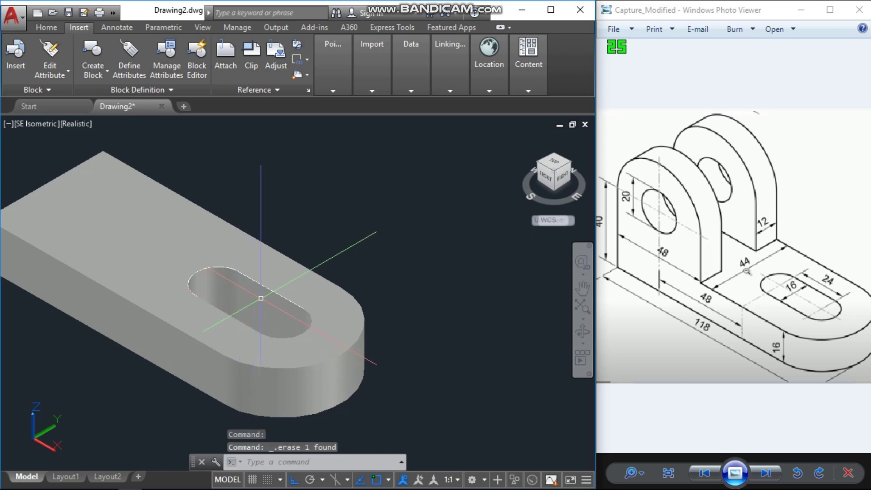
click(247, 291)
key(Delete)
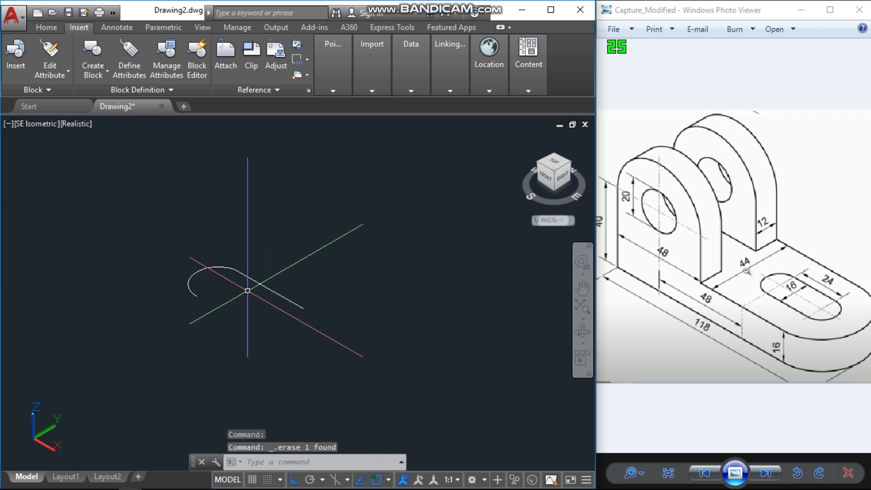
key(ctrl+z)
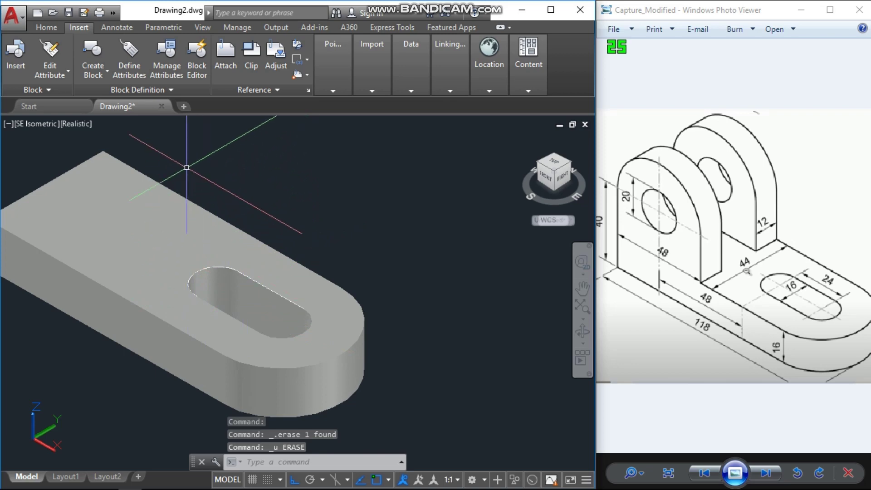
Erase the remaining arc and straight line around the slot with a window selection, keeping the solid.
click(170, 162)
click(379, 470)
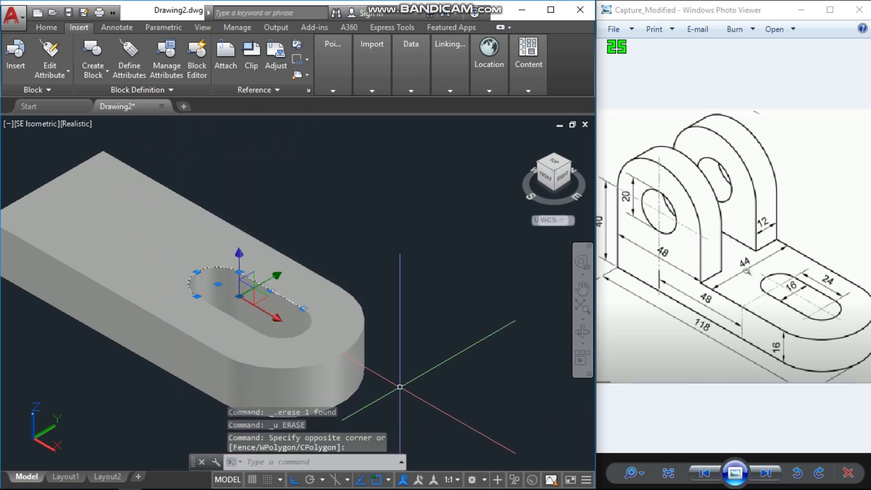
key(Delete)
middle_drag(416, 366, 450, 371)
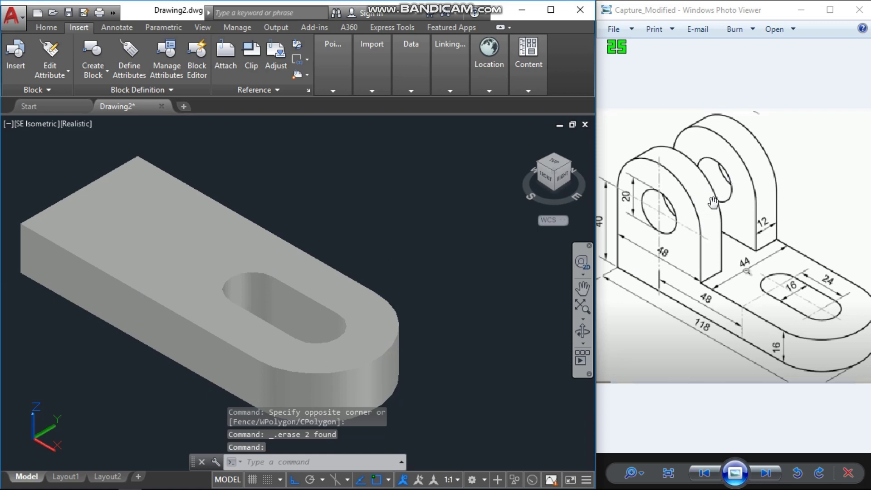
Draw a 48 by 48 rectangle in the empty space beside the base for the upright lug.
drag(683, 233, 690, 252)
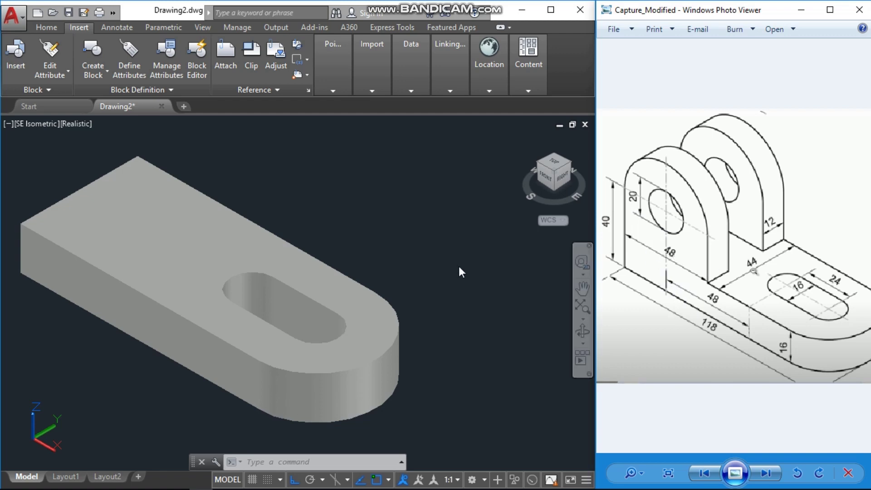
scroll(342, 218, down, 5)
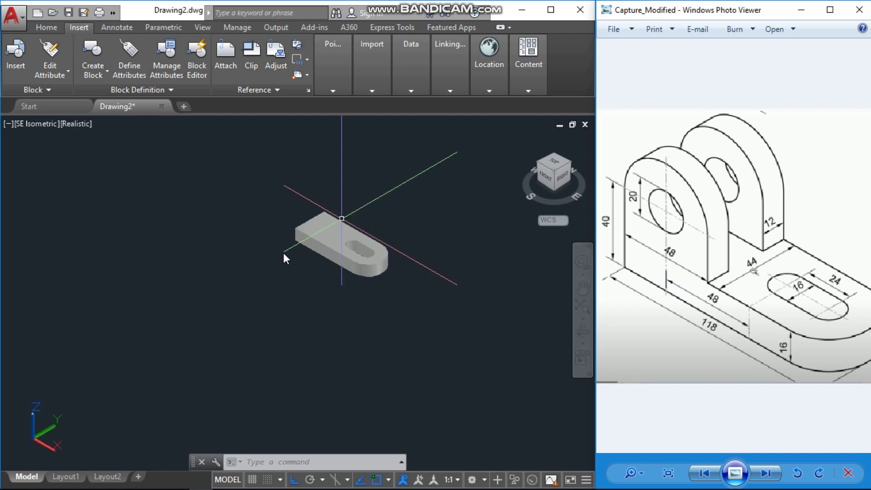
click(300, 294)
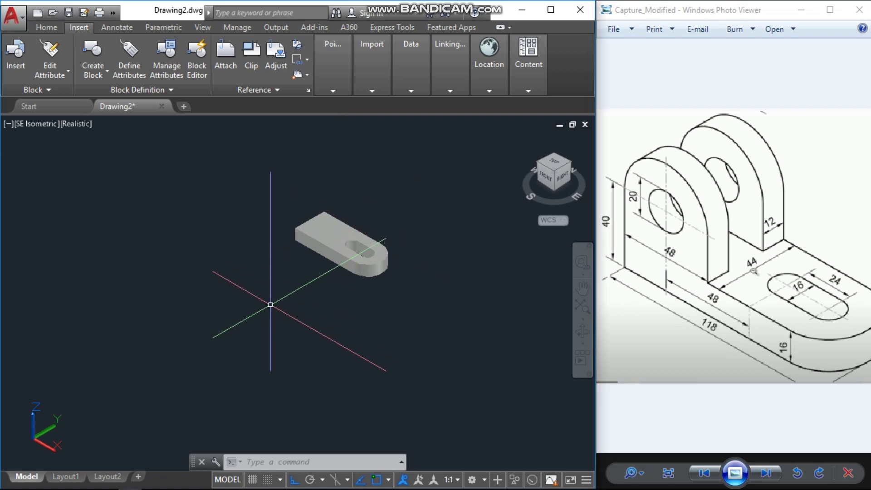
middle_drag(270, 304, 269, 339)
scroll(255, 253, up, 2)
key(Escape)
key(Escape)
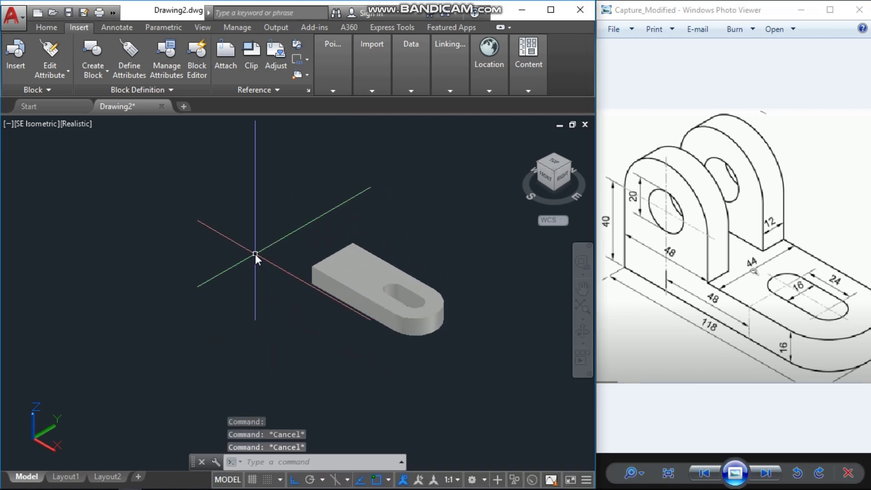
text(rec)
key(Return)
click(143, 209)
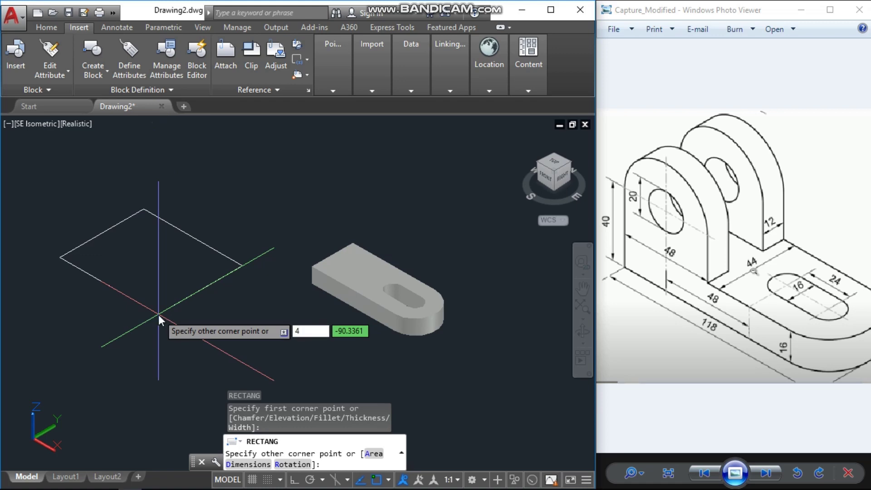
key(Tab)
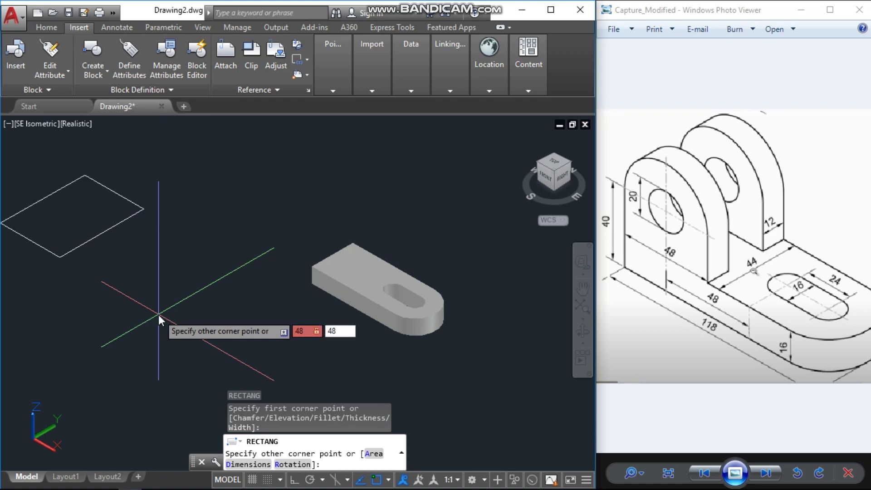
key(Return)
scroll(195, 318, up, 3)
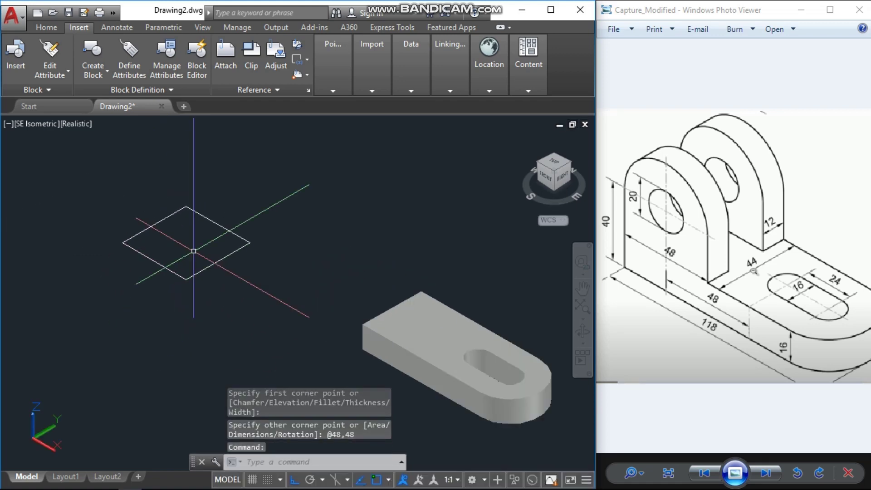
Rotate the 48 by 48 rectangle upright by 90 degrees about the X axis through its centre with 3DROTATE.
scroll(194, 251, up, 2)
middle_drag(194, 249, 194, 272)
text(3)
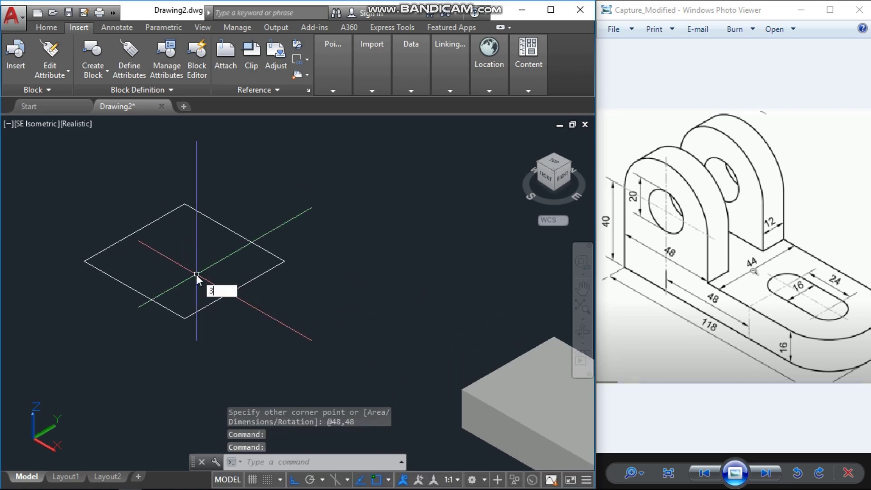
text(drotate)
key(Return)
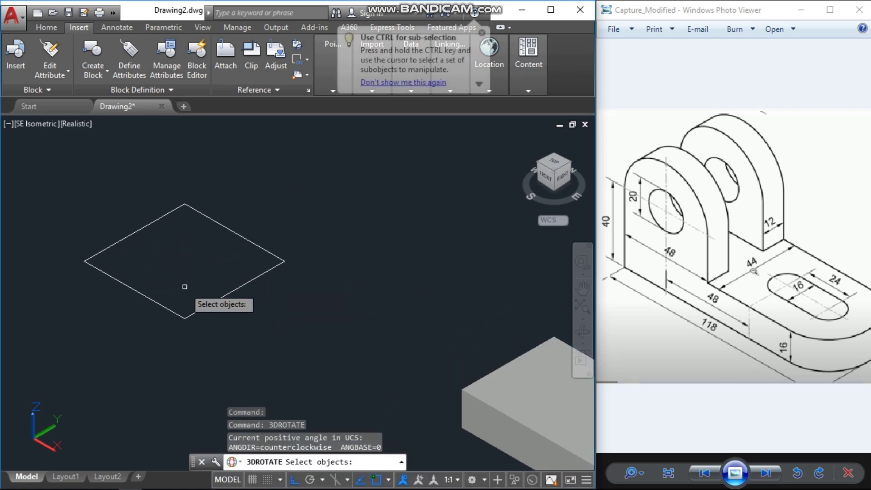
click(166, 308)
key(Return)
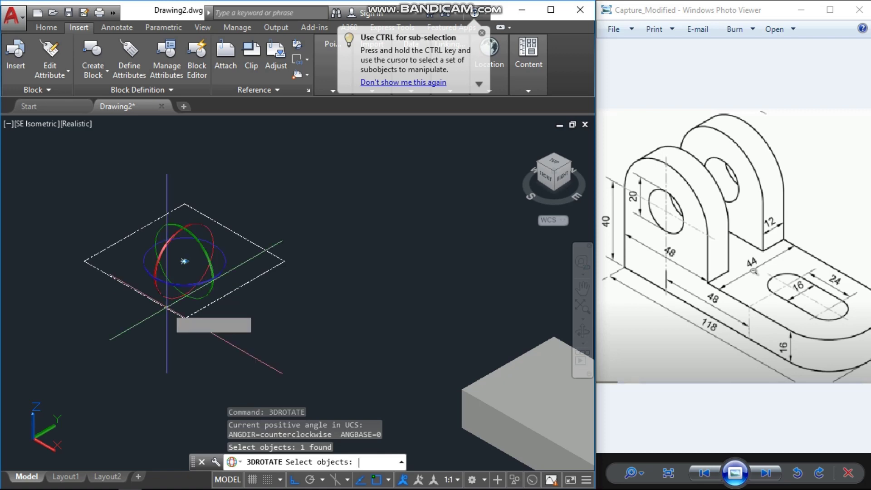
click(183, 261)
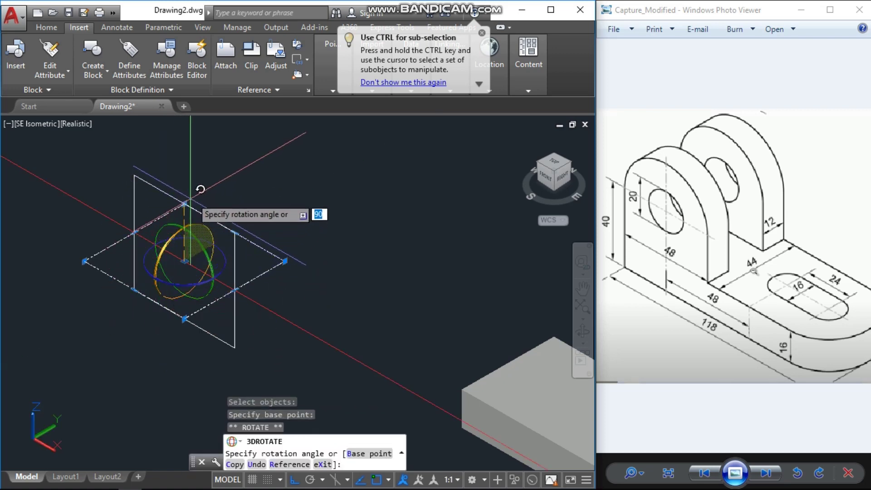
key(Return)
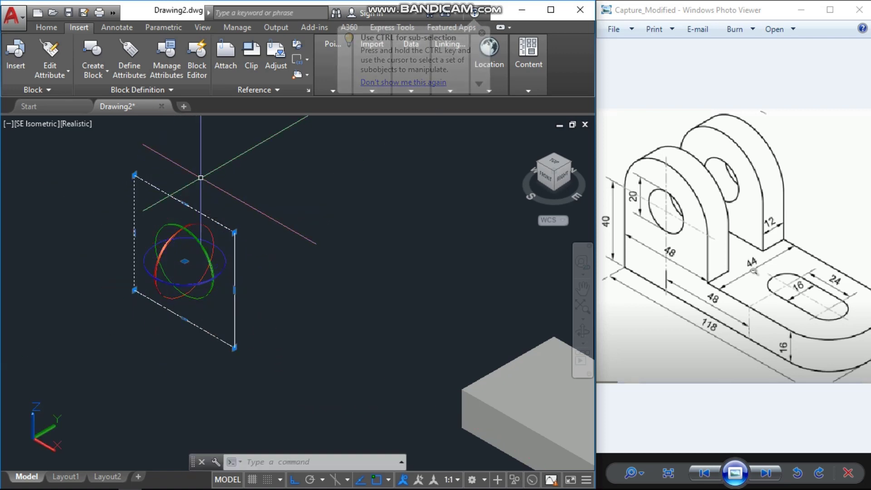
key(Escape)
key(Escape)
key(Escape)
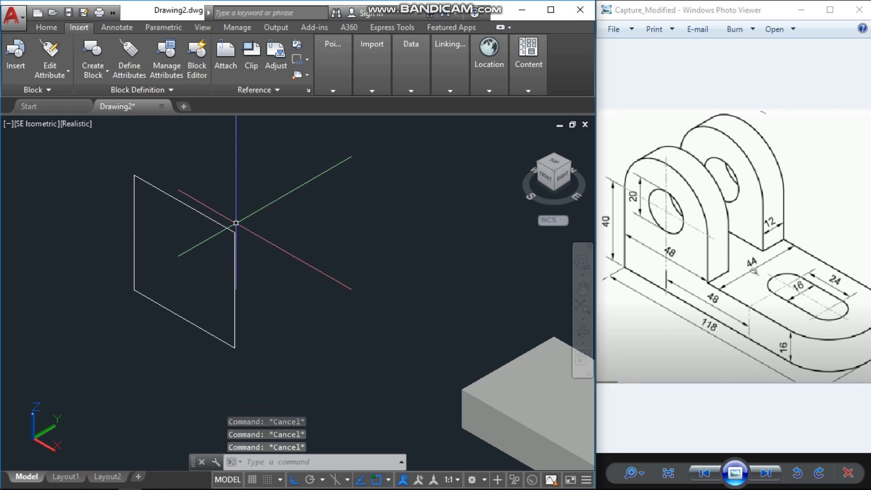
Extrude the upright square 12 units to form the lug block.
text(EXT)
key(Return)
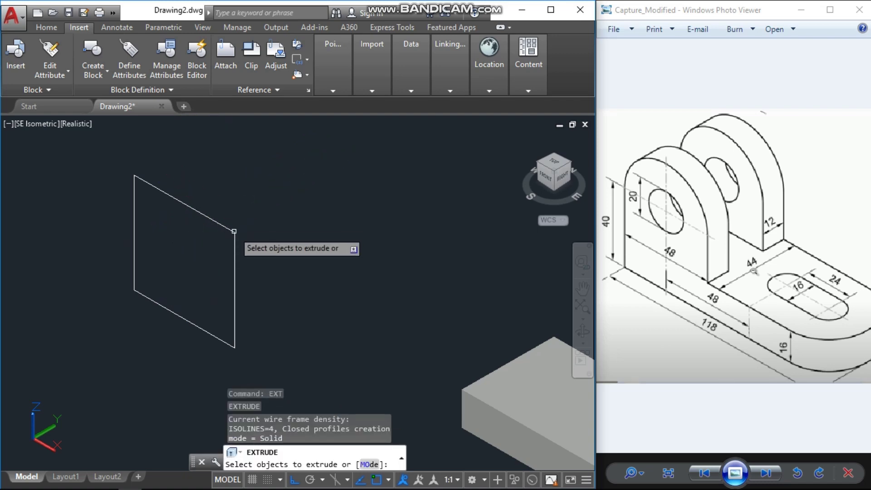
click(233, 233)
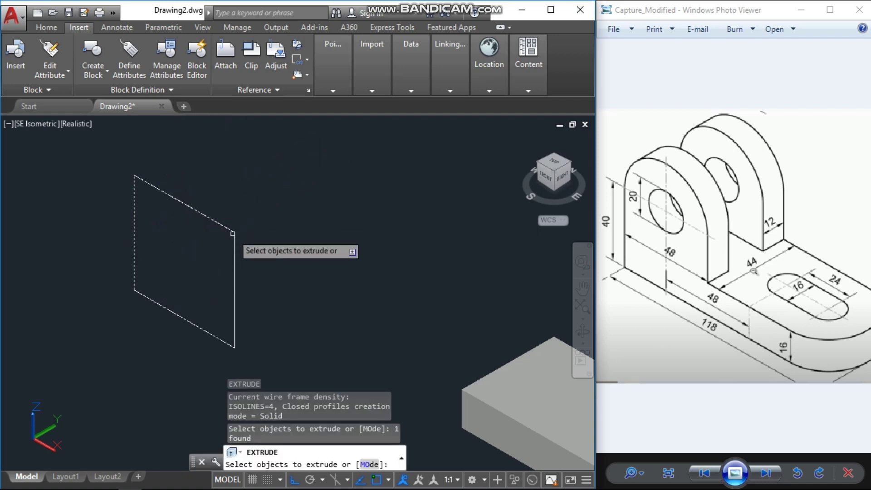
key(Return)
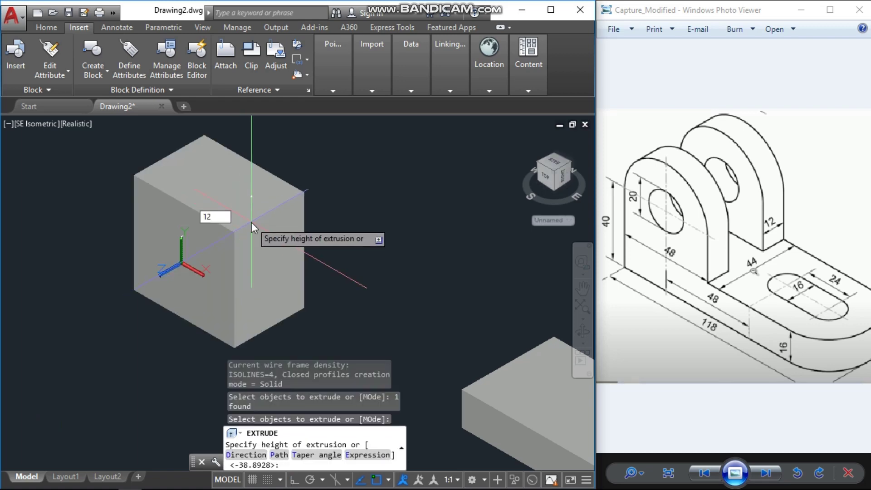
key(Return)
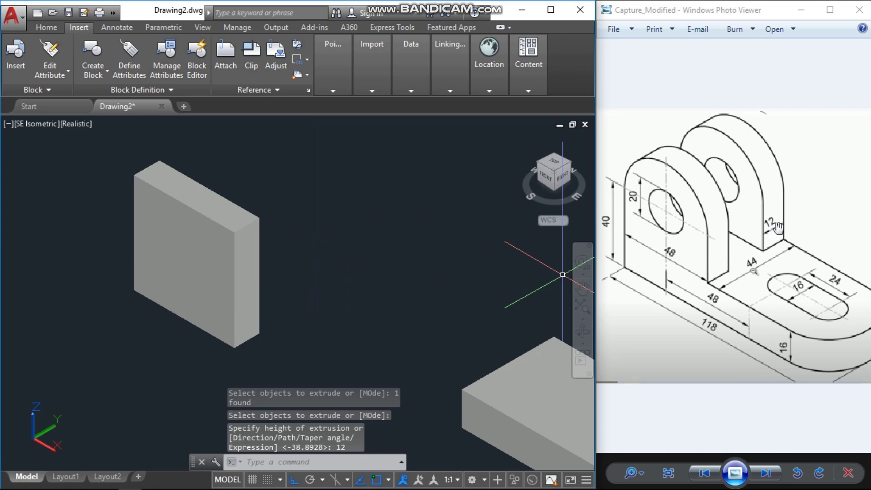
key(Escape)
key(Escape)
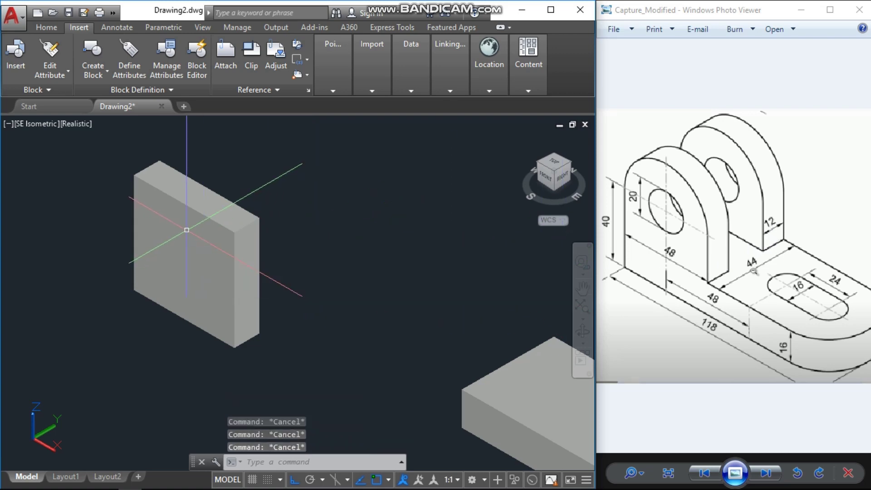
middle_drag(180, 261, 237, 245)
key(Escape)
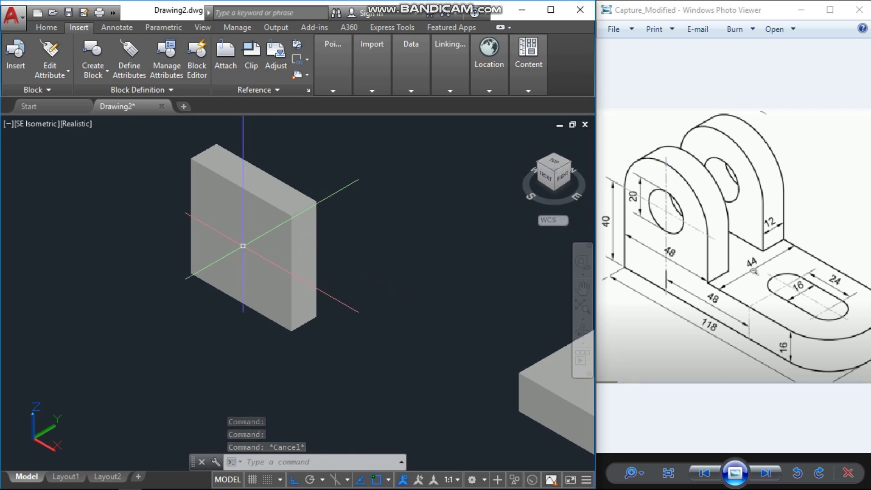
text(c)
key(Return)
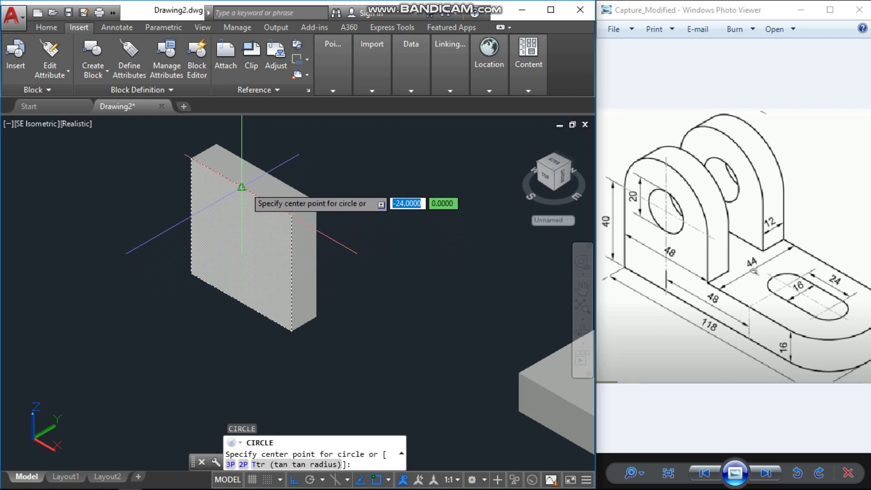
key(Escape)
key(Escape)
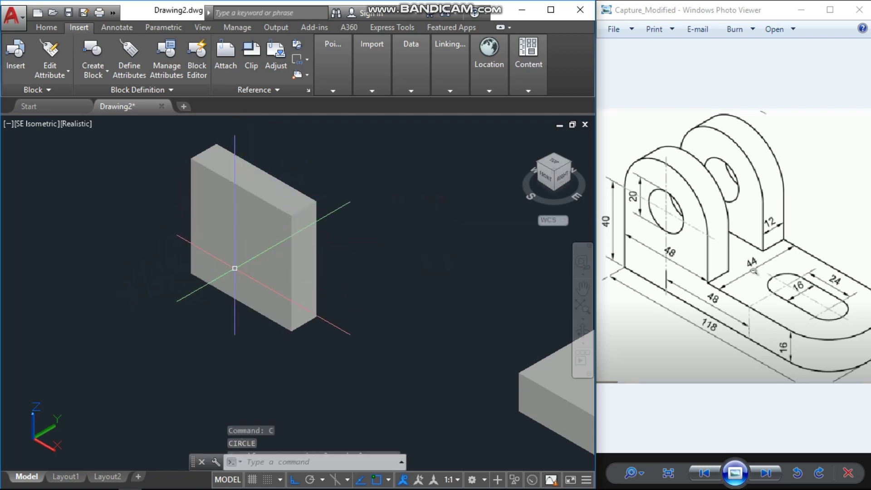
Draw a vertical centre line on the block's front face from the top edge's midpoint to the bottom edge's midpoint.
text(l)
key(Return)
click(241, 187)
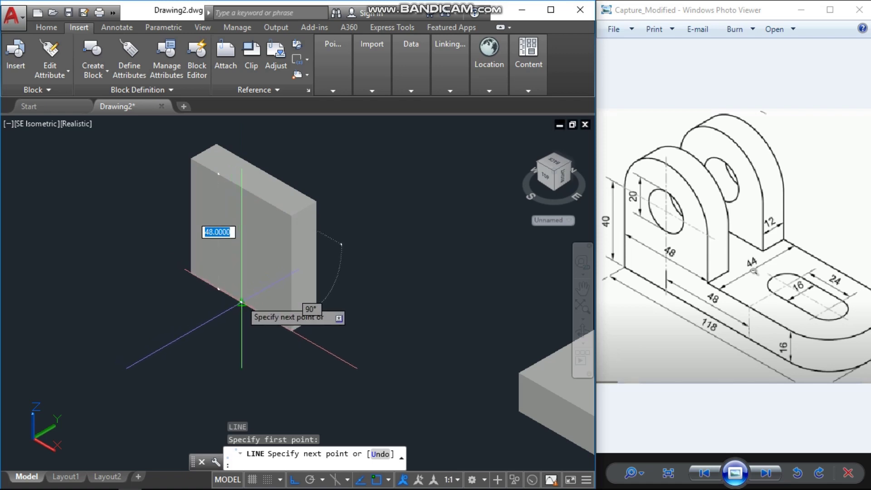
click(242, 303)
key(Return)
Draw a horizontal centre line across the block's front face between the midpoints of its two vertical edges.
key(Return)
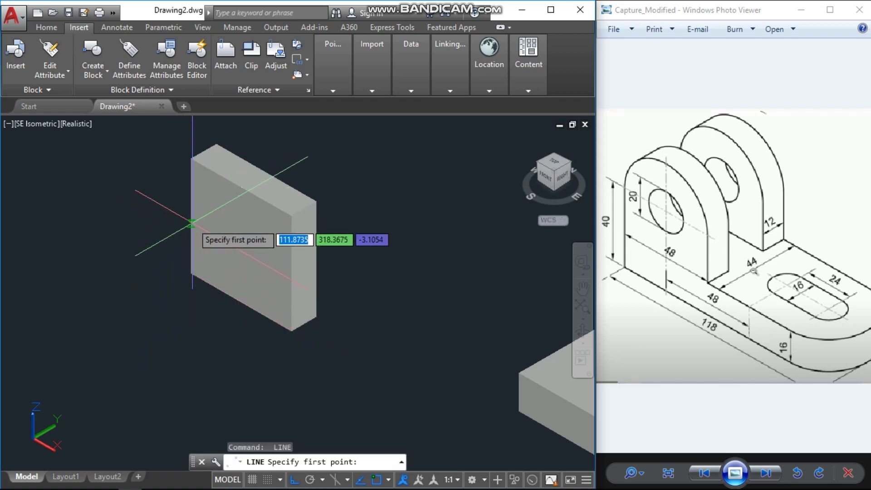
click(191, 216)
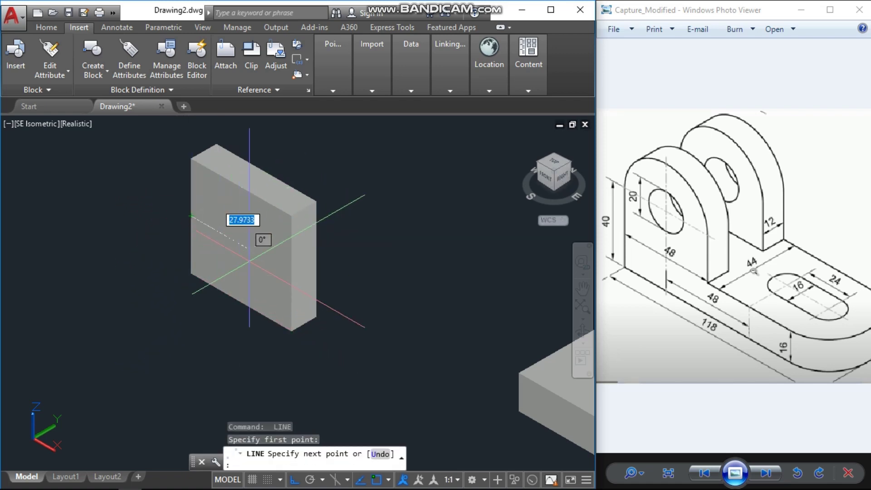
click(292, 274)
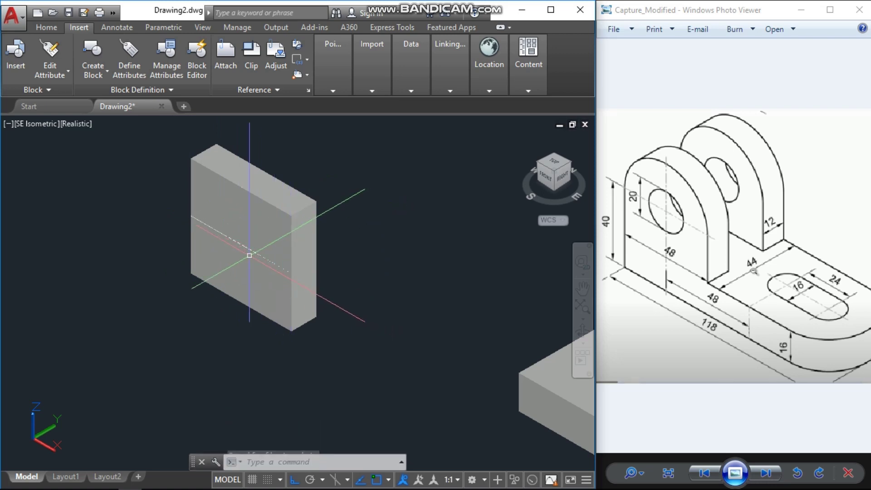
key(Escape)
key(Escape)
Draw a circle of radius 24 centred where the centre lines cross, reaching the midpoint of the front face's top edge.
text(c)
key(Return)
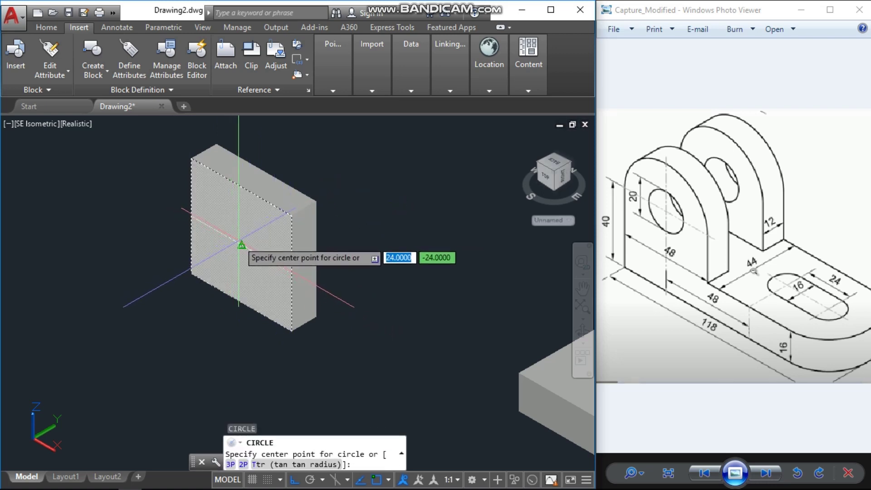
click(241, 245)
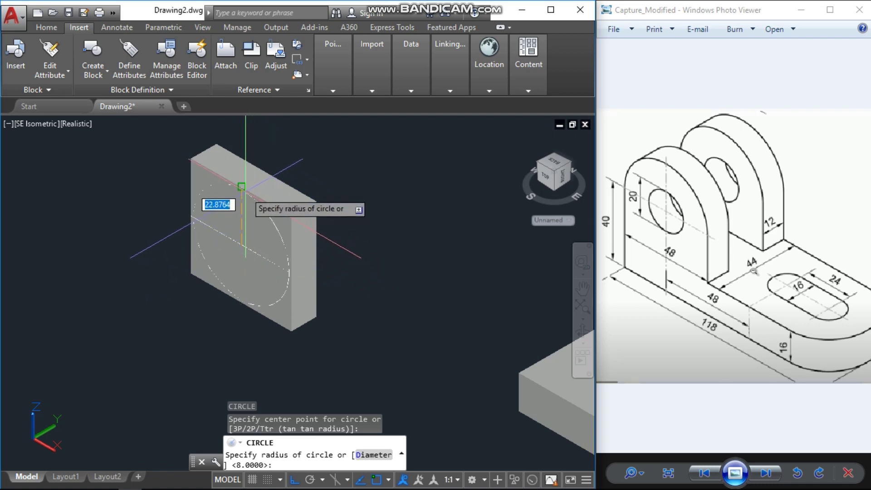
key(Escape)
key(Escape)
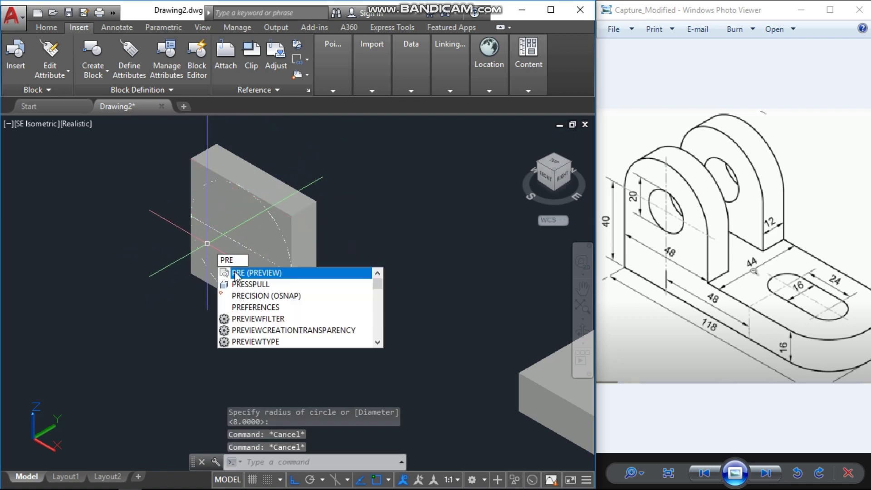
Presspull the two upper corner areas outside the circle through the block's thickness to round the lug's top.
click(245, 284)
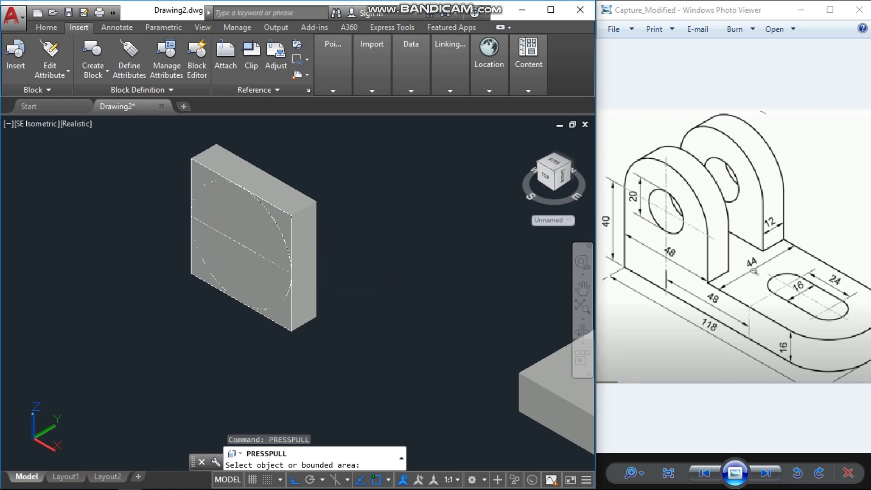
click(283, 220)
click(348, 182)
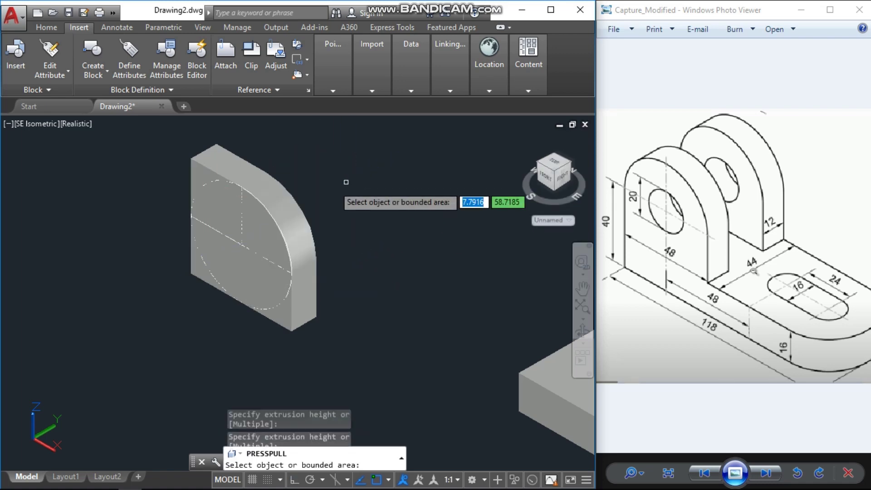
click(199, 171)
click(254, 133)
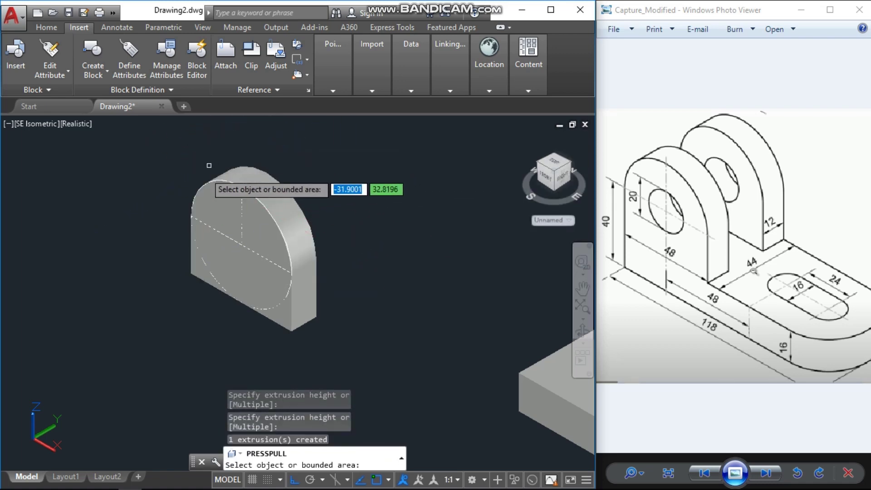
key(Escape)
Draw a circle of radius 10 for the hole at the centre lines' intersection on the lug's front face.
key(Return)
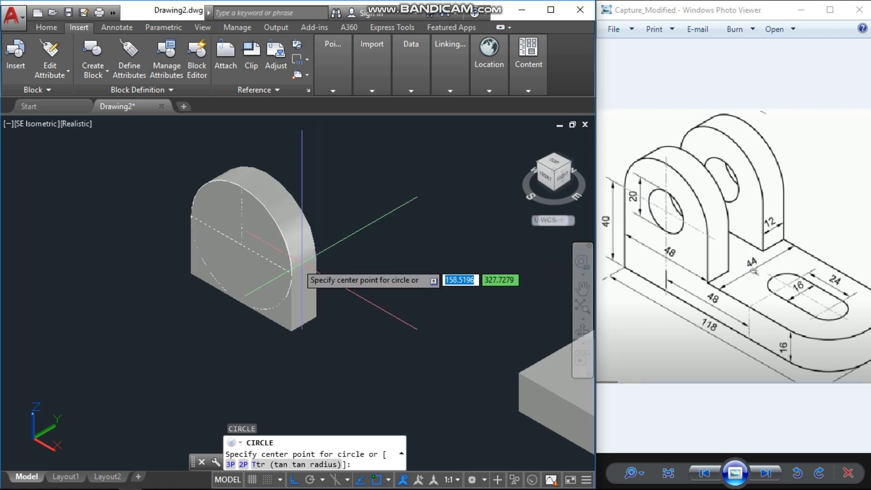
click(242, 245)
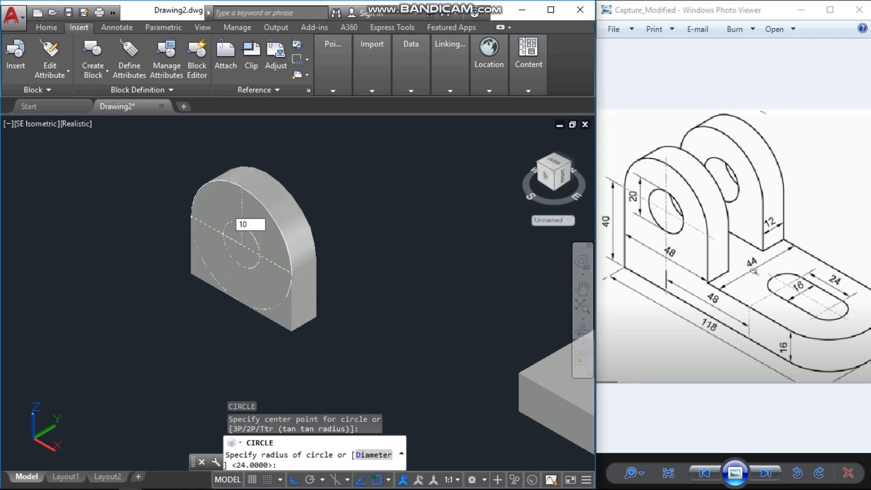
text(10)
key(Return)
key(Escape)
key(Escape)
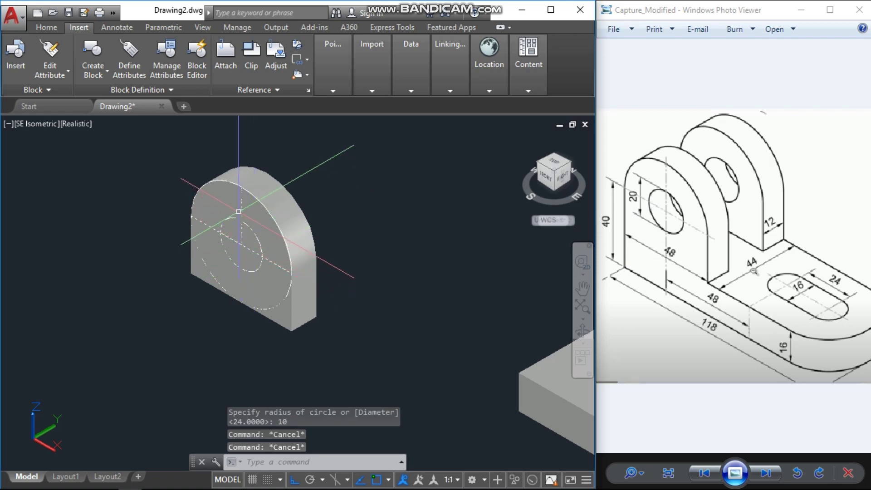
Erase the vertical centre line from the lug's front face.
click(239, 211)
key(Escape)
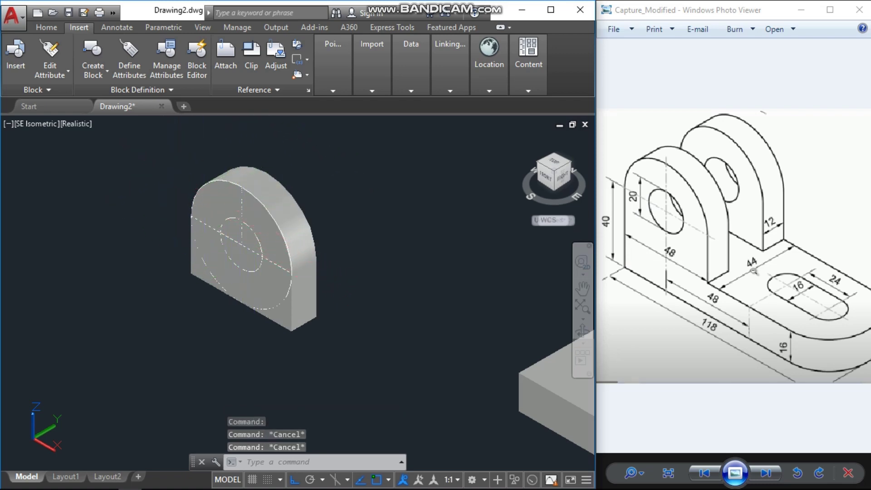
click(163, 165)
click(268, 358)
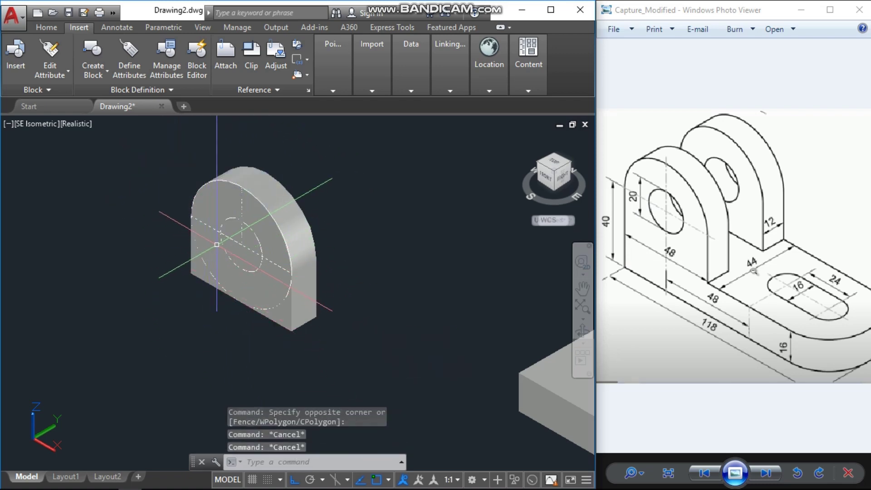
scroll(237, 245, up, 3)
click(236, 241)
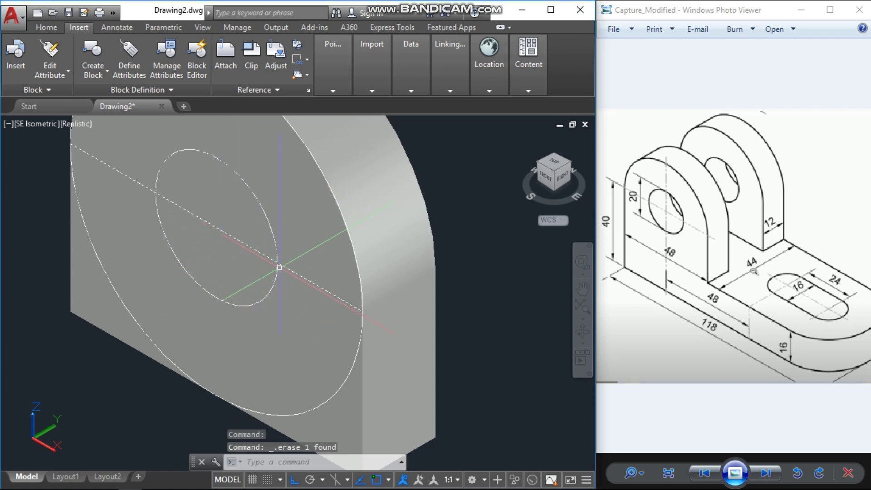
Erase the large circle and the horizontal centre line from the lug's front face, keeping the solid and the small circle.
click(468, 334)
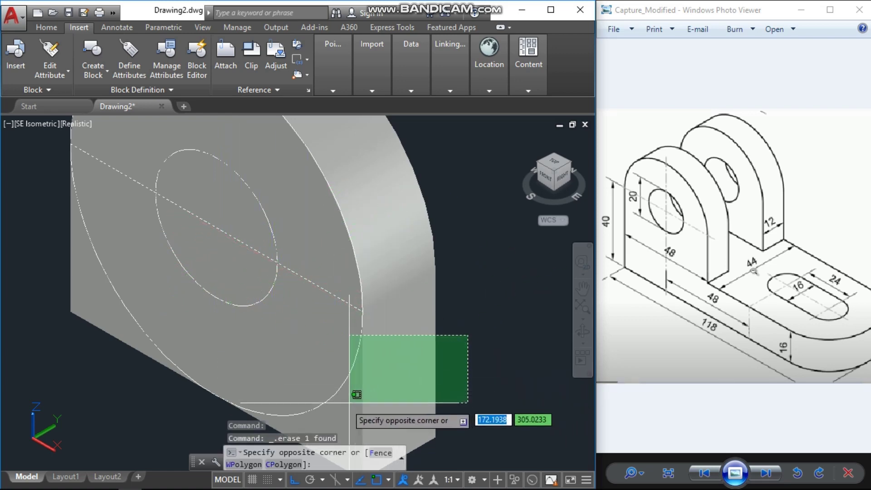
click(347, 419)
click(457, 259)
click(427, 273)
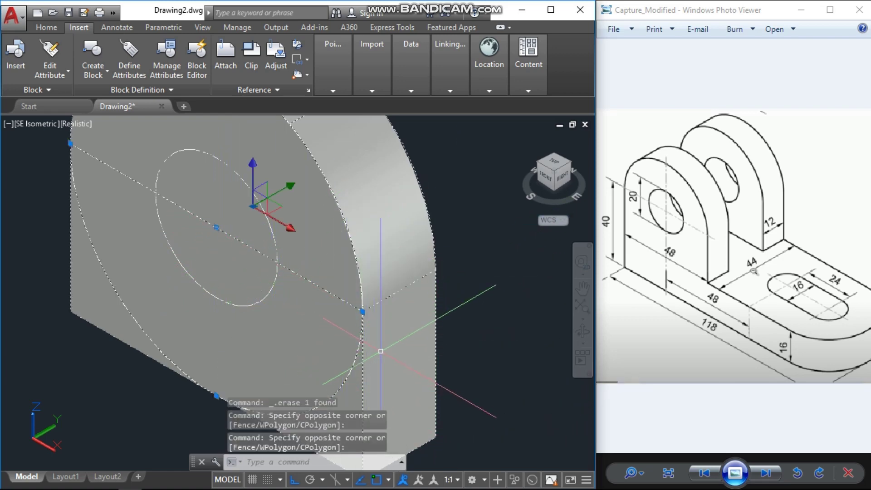
click(452, 327)
click(399, 348)
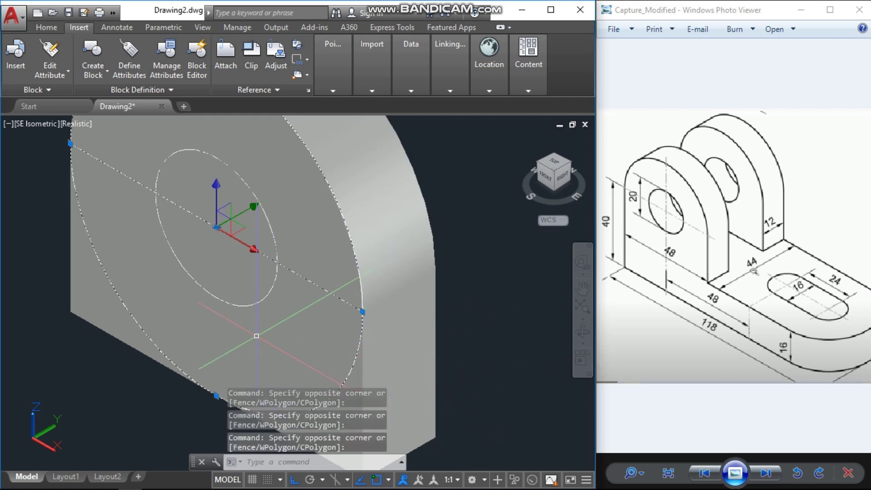
key(Delete)
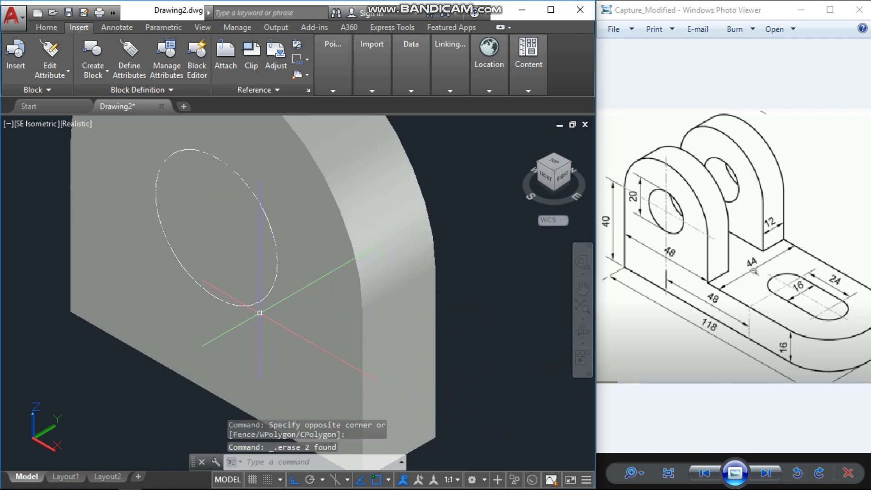
scroll(260, 313, down, 3)
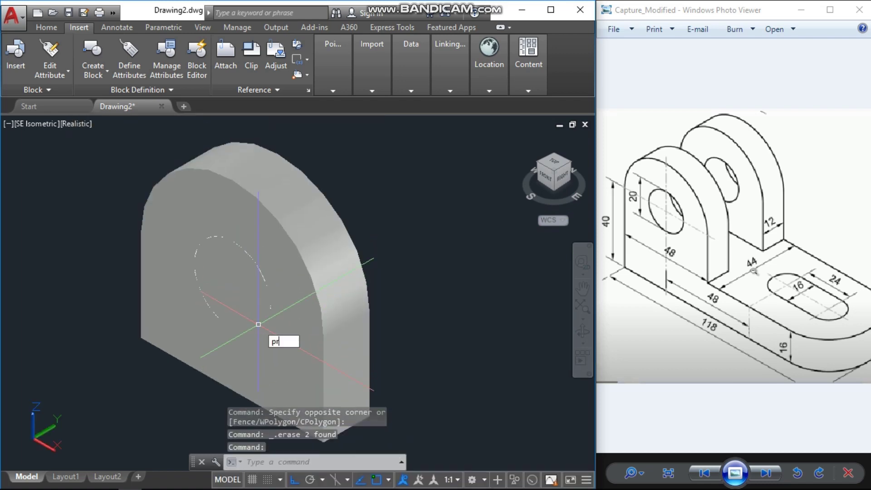
Presspull the circular area back through the lug's full thickness to cut the hole.
text(pre)
key(Down)
key(Return)
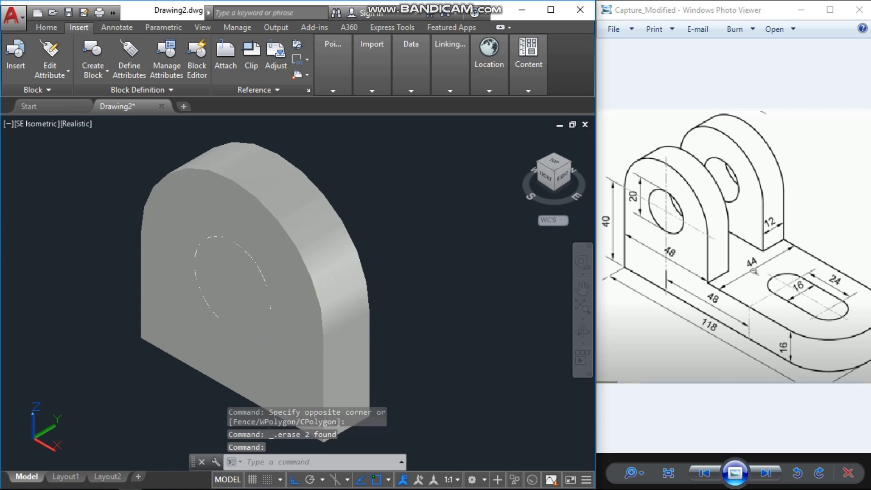
click(254, 292)
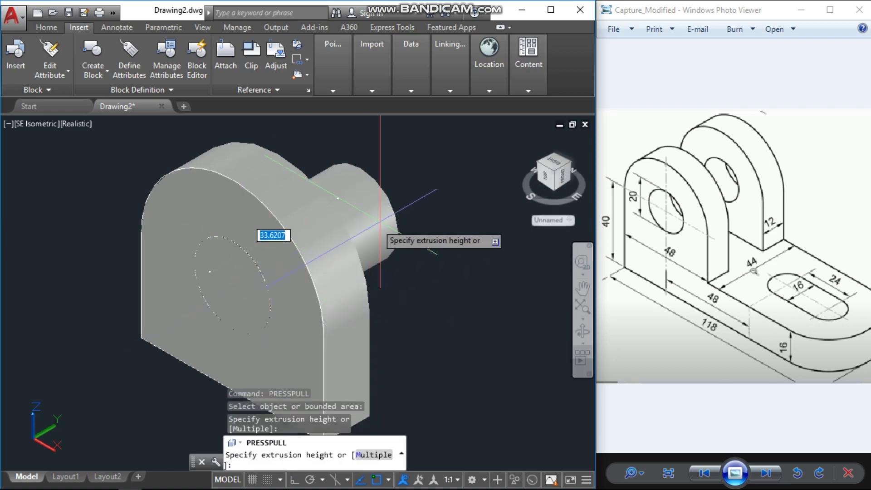
click(436, 210)
scroll(398, 277, down, 2)
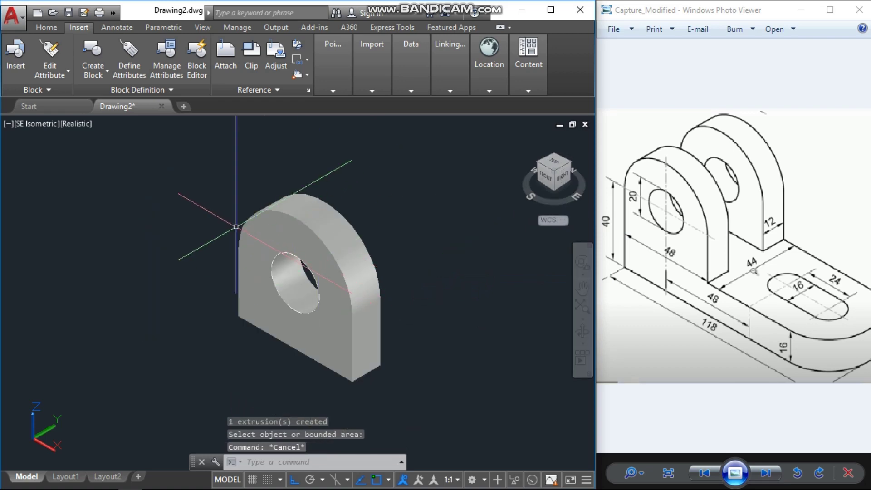
Erase the leftover circle around the hole on the lug's front face.
click(235, 216)
click(336, 396)
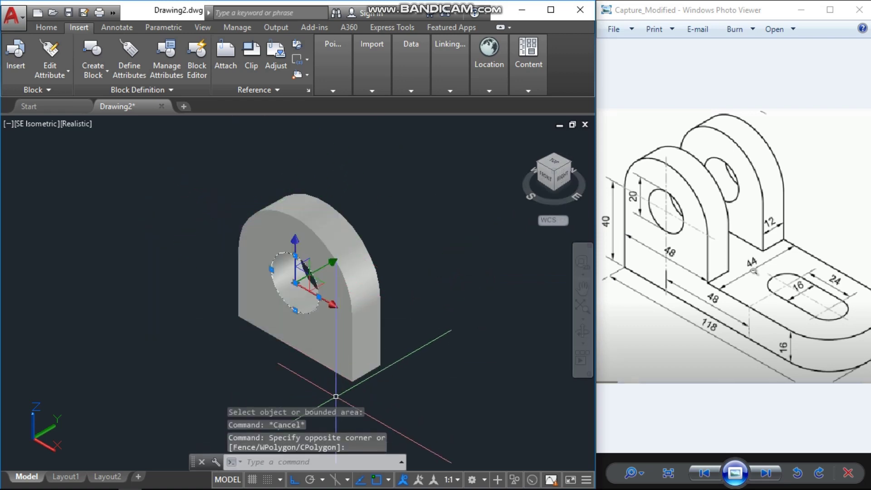
key(Delete)
middle_drag(368, 346, 327, 346)
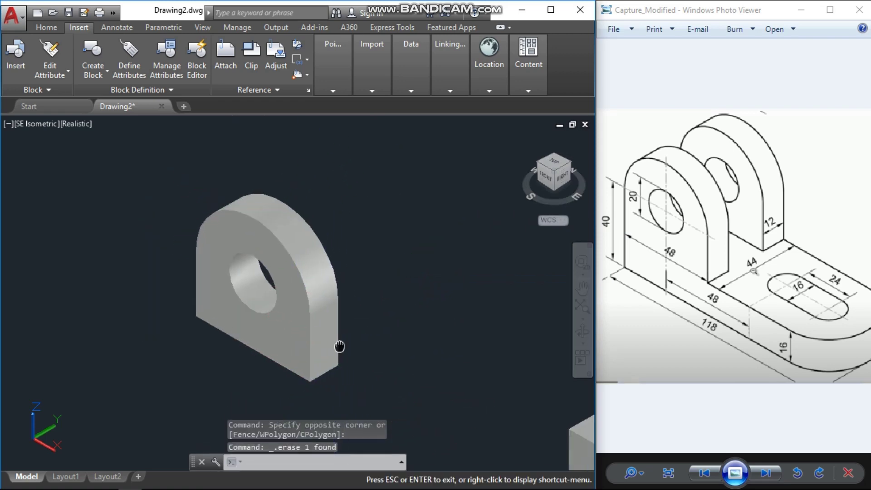
Move the lug by its lower front outer corner onto the matching top corner of the base's square end, with ortho off.
click(291, 337)
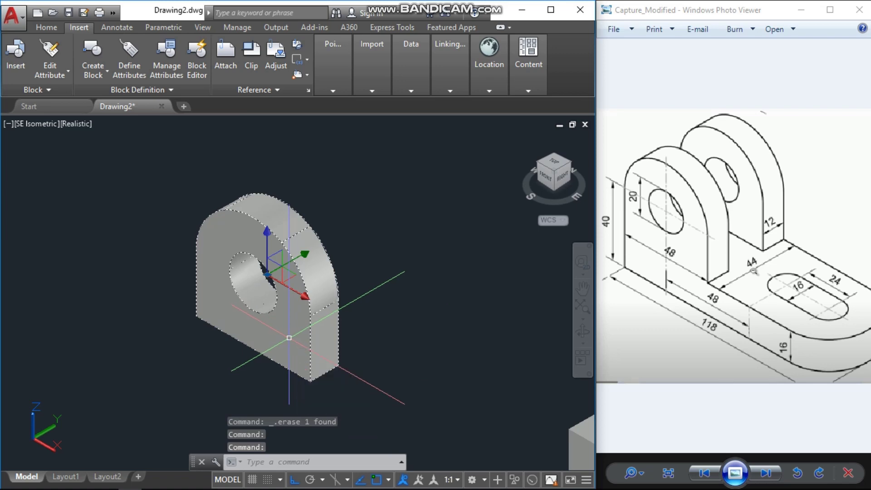
text(m)
key(Return)
scroll(195, 316, down, 2)
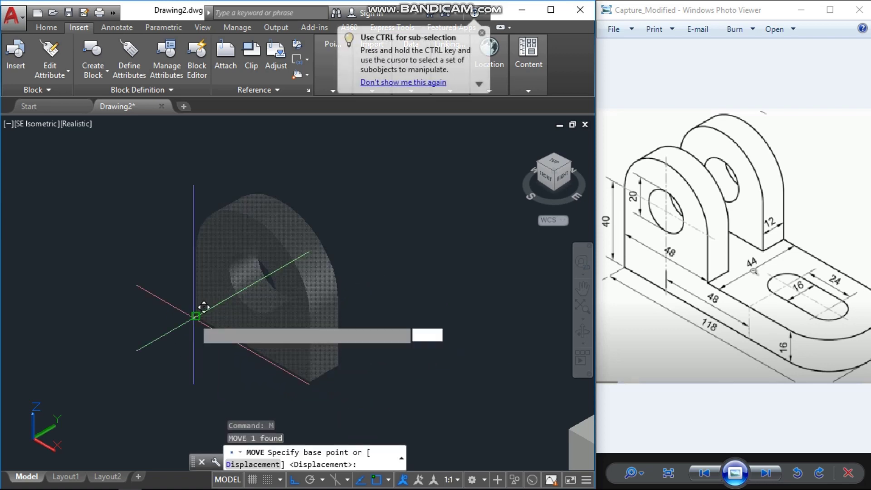
click(195, 316)
scroll(252, 339, down, 3)
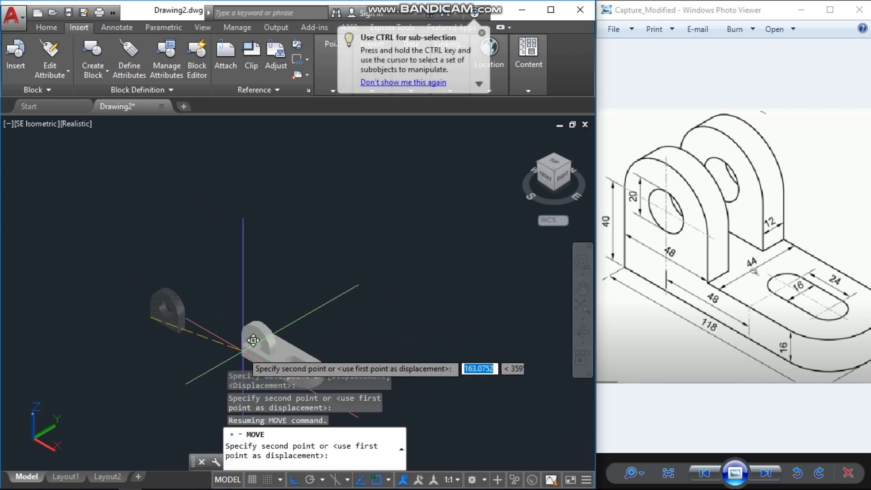
key(F8)
scroll(252, 340, up, 5)
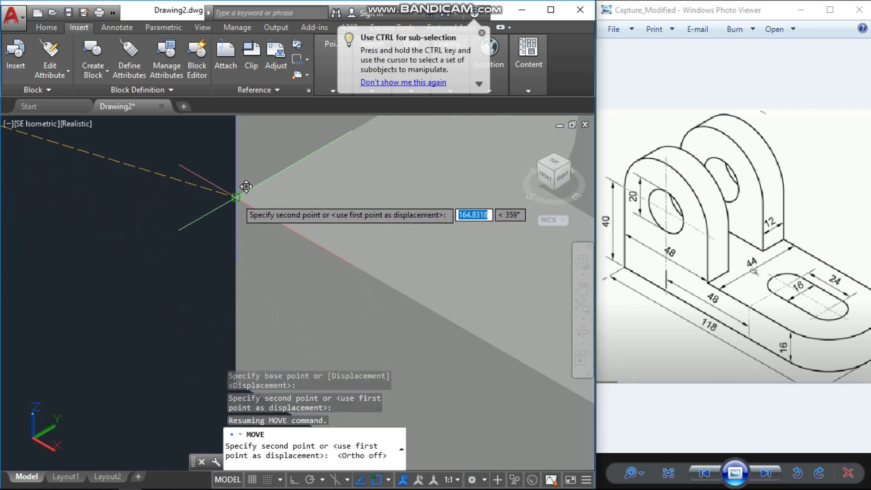
scroll(266, 201, down, 10)
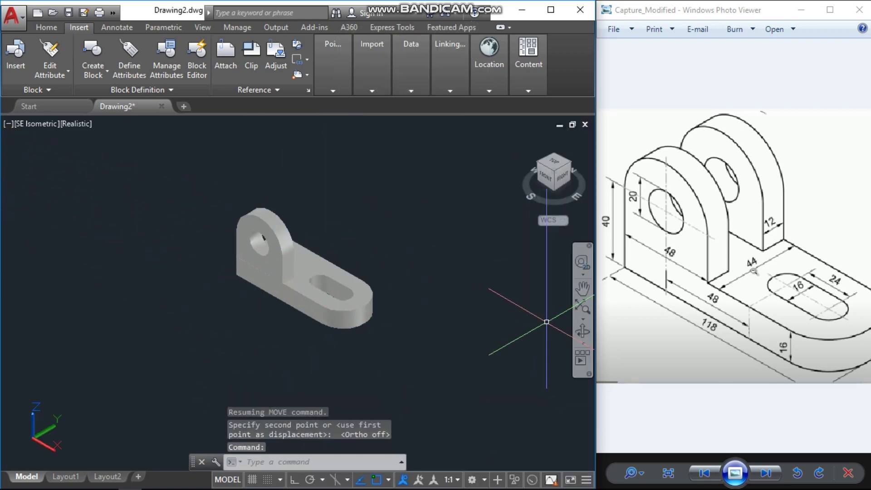
Copy the lug from its inner face's bottom corner to the opposite top corner of the base's square end.
click(581, 332)
drag(408, 311, 346, 225)
scroll(346, 230, up, 2)
key(Escape)
click(319, 222)
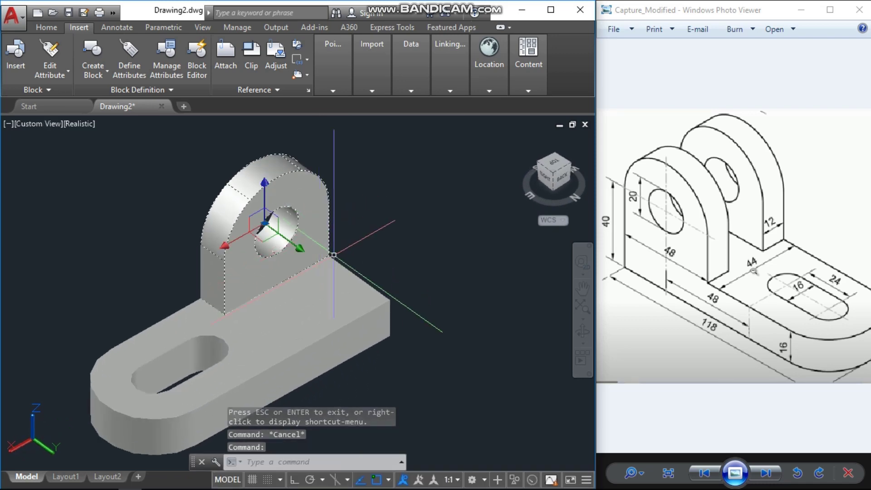
text(co)
key(Return)
scroll(329, 254, up, 4)
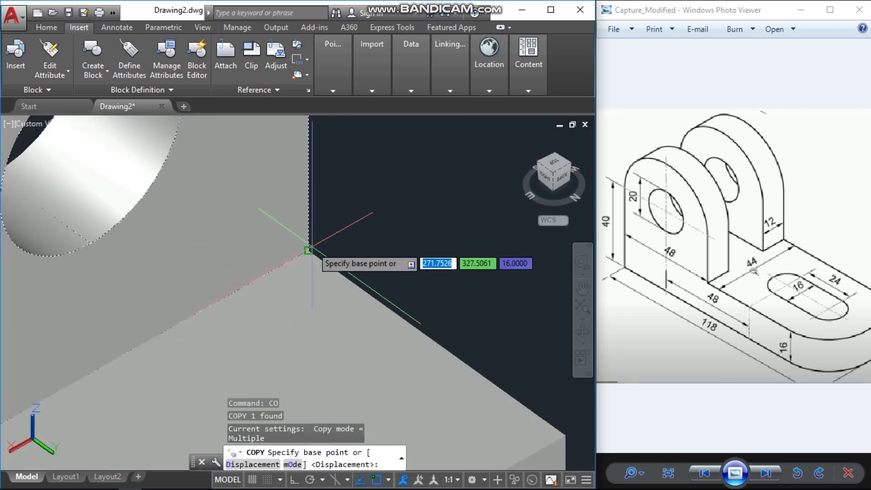
click(308, 250)
scroll(358, 299, down, 5)
scroll(404, 326, up, 6)
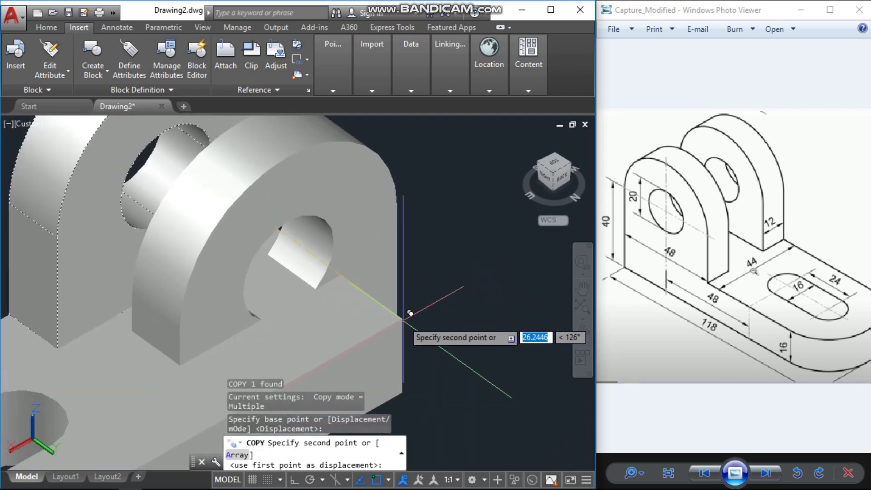
click(409, 313)
key(Escape)
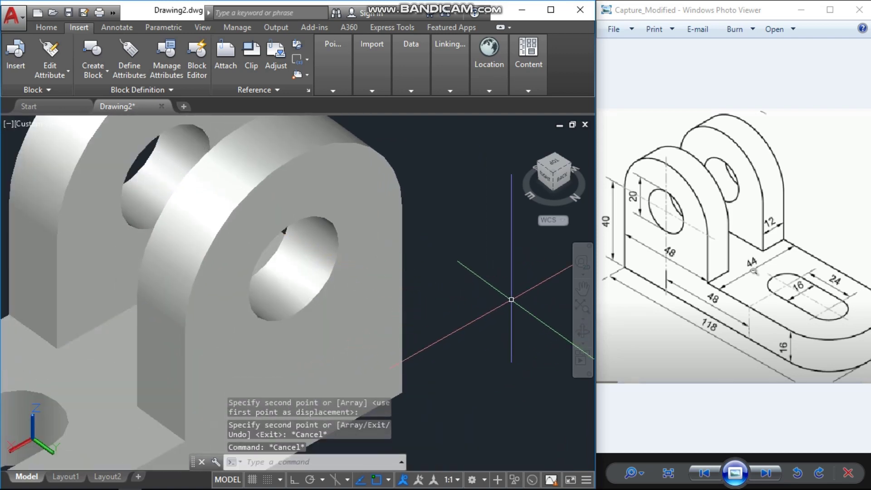
Orbit around the bracket and examine how both lugs sit on the slotted base.
scroll(390, 328, down, 2)
drag(332, 337, 485, 331)
scroll(392, 313, down, 5)
drag(378, 332, 399, 365)
scroll(390, 358, up, 8)
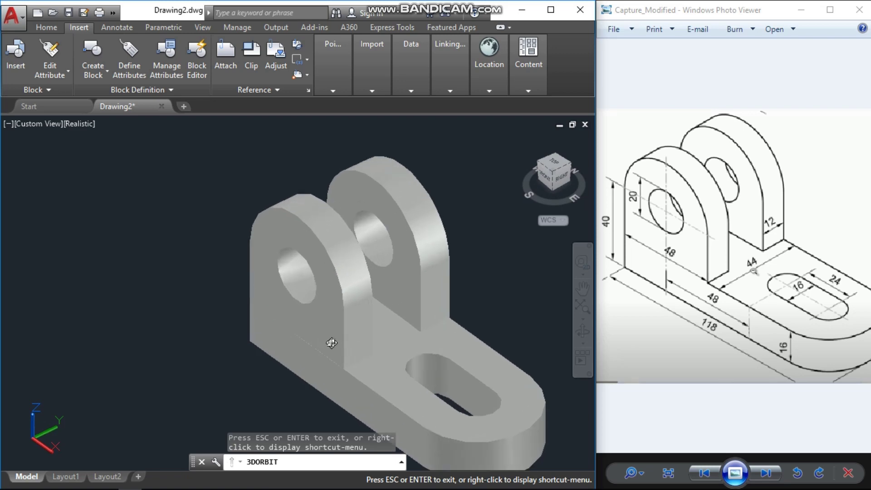
scroll(304, 353, down, 4)
key(Escape)
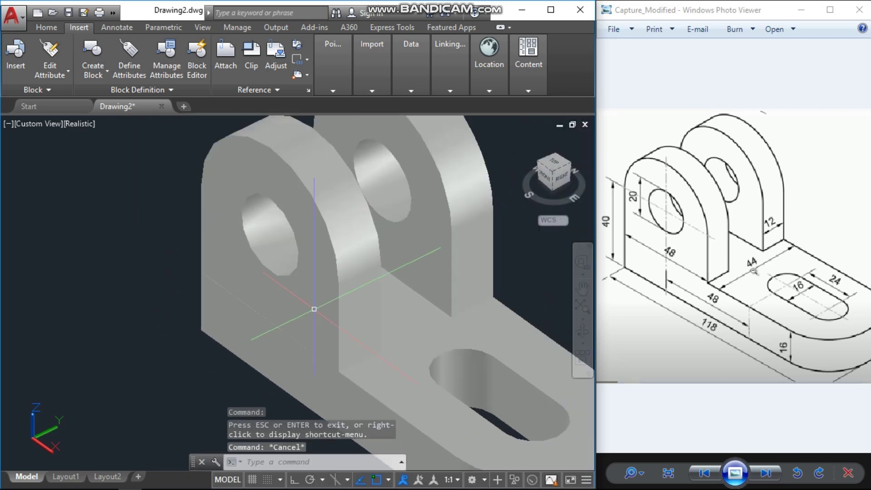
scroll(348, 303, down, 5)
scroll(318, 300, up, 3)
key(Escape)
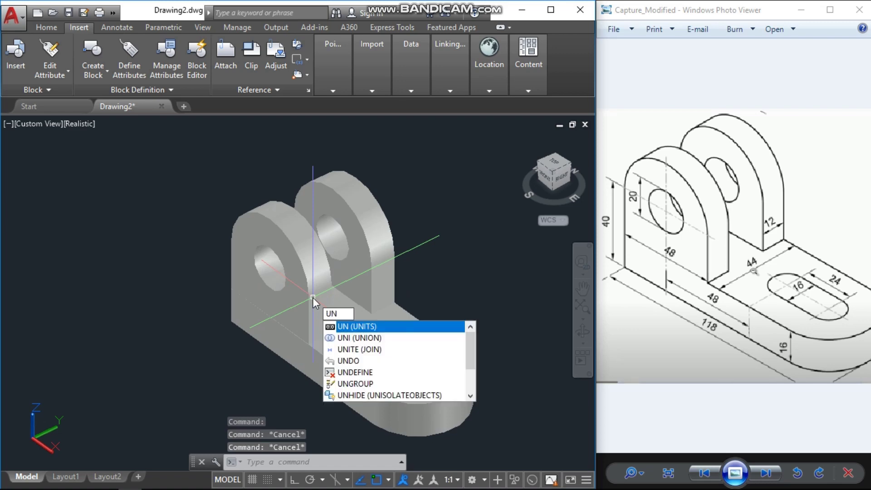
Union the base and both lugs into a single solid.
text(I)
key(Return)
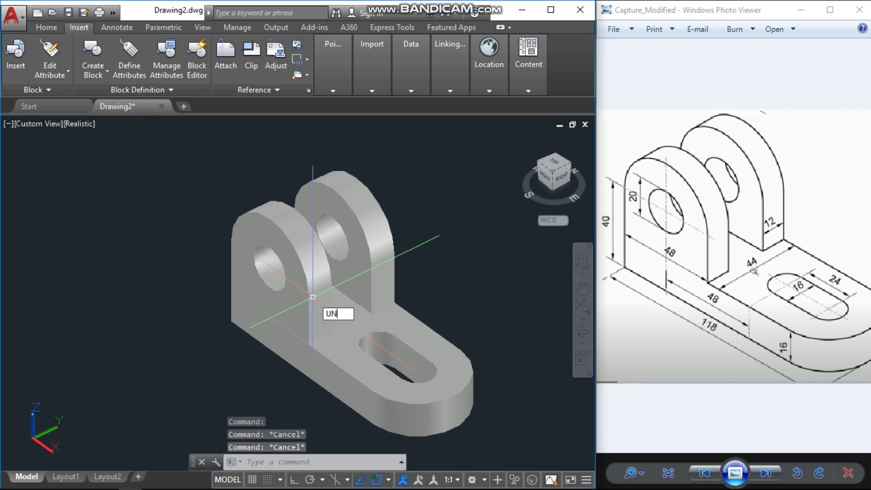
click(345, 336)
click(314, 306)
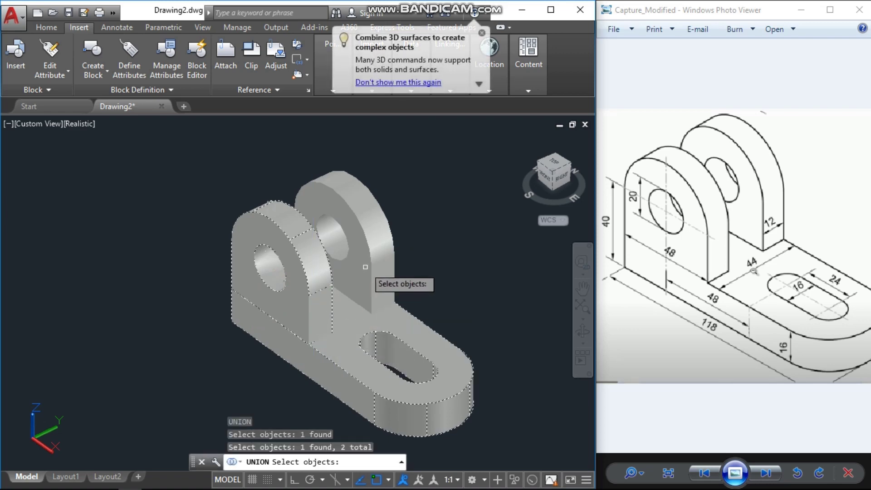
key(Return)
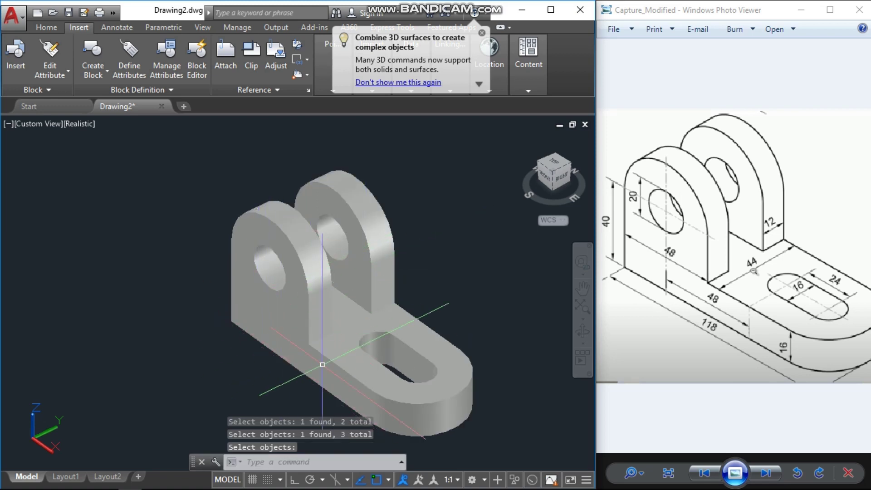
Orbit the finished bracket to match the reference drawing's viewing angle and zoom to its extents.
scroll(322, 364, down, 2)
shift+middle_drag(467, 331, 425, 332)
text(z)
key(Return)
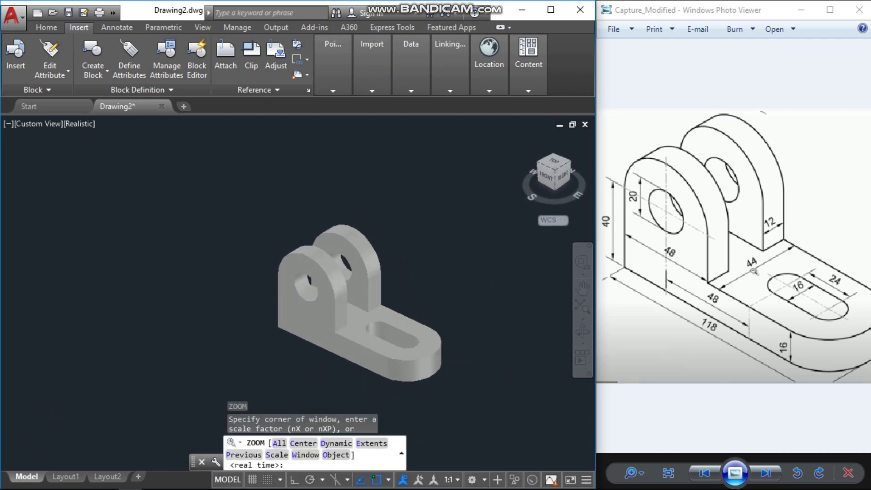
text(e)
key(Return)
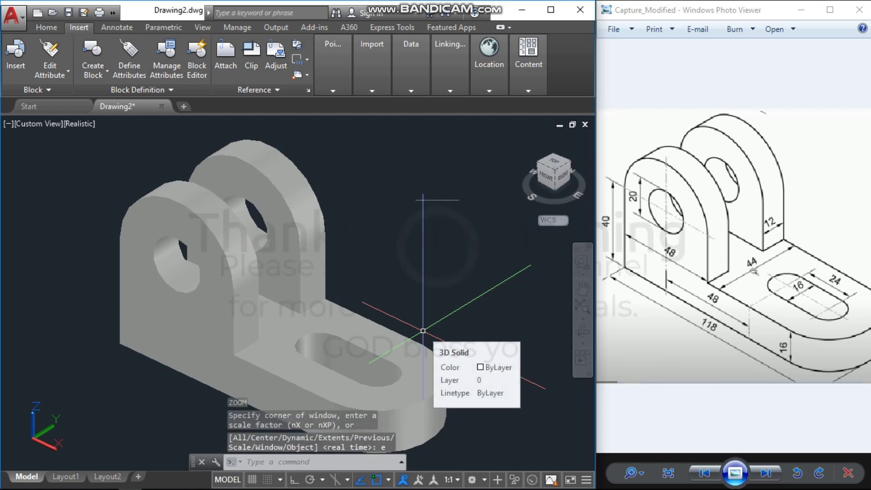